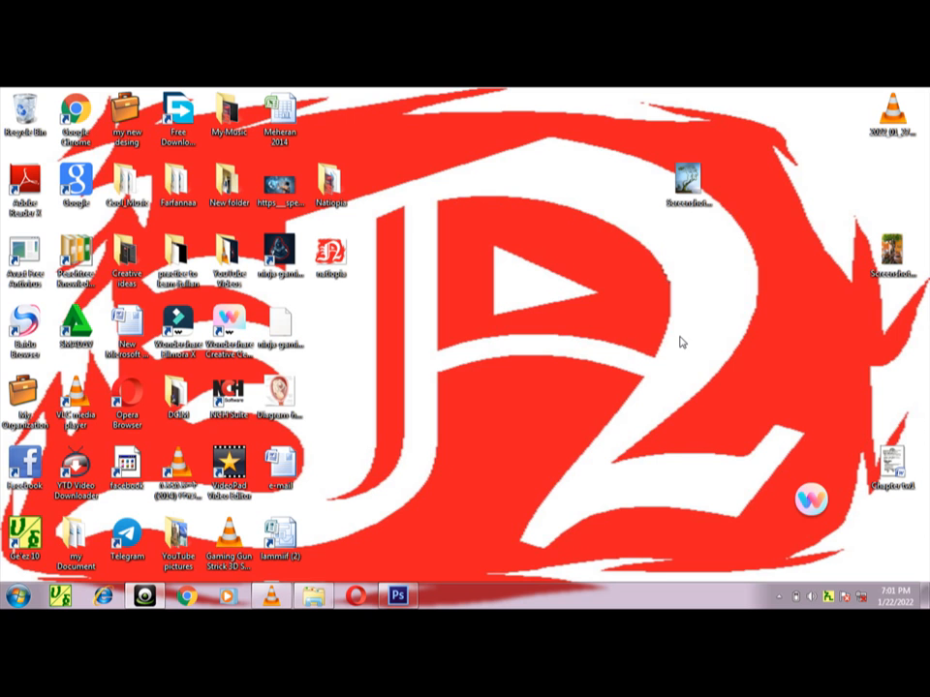
# Step: Switch to Photoshop, where the uu.PNG photo is open
pyautogui.click(398, 594)
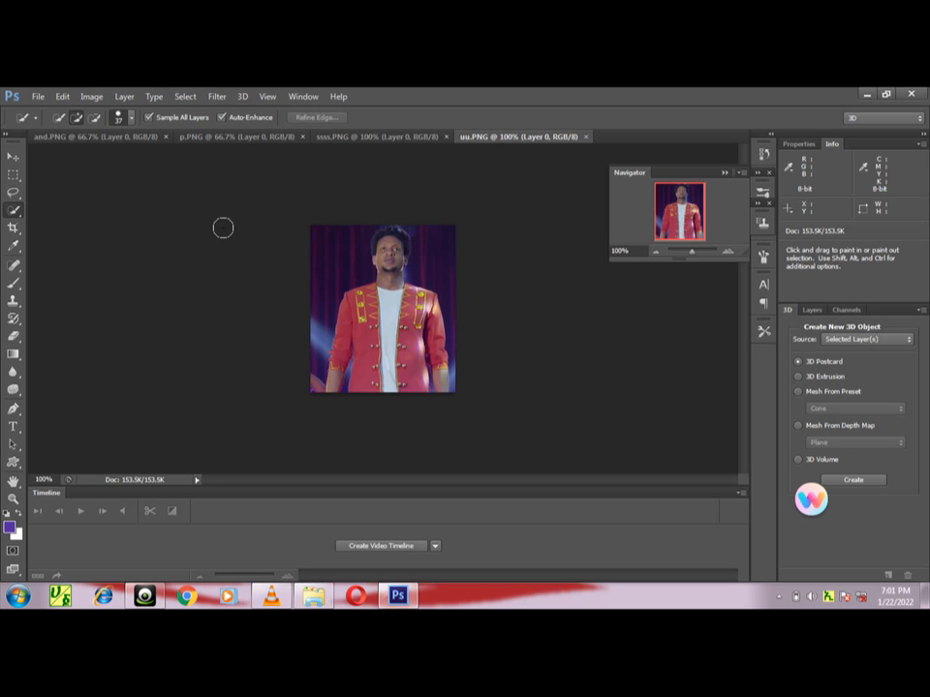
pyautogui.click(89, 97)
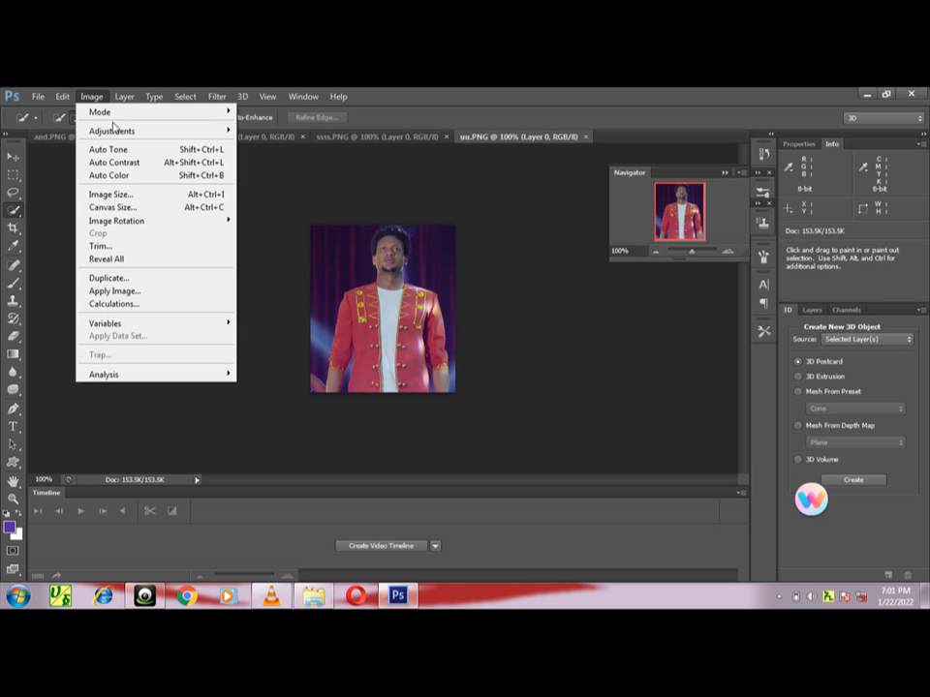
pyautogui.moveTo(130, 131)
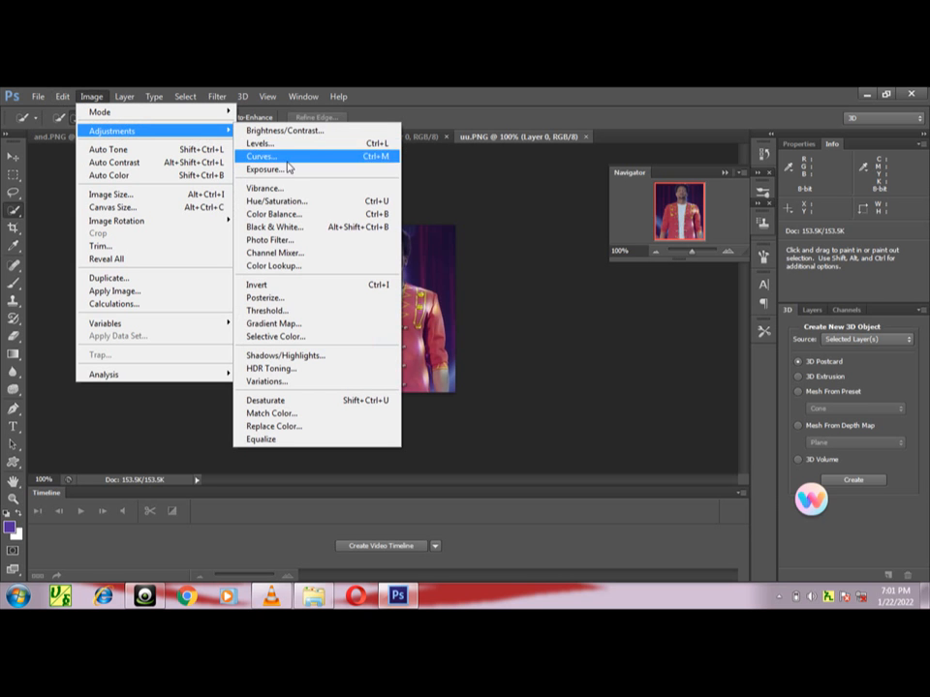
pyautogui.click(315, 432)
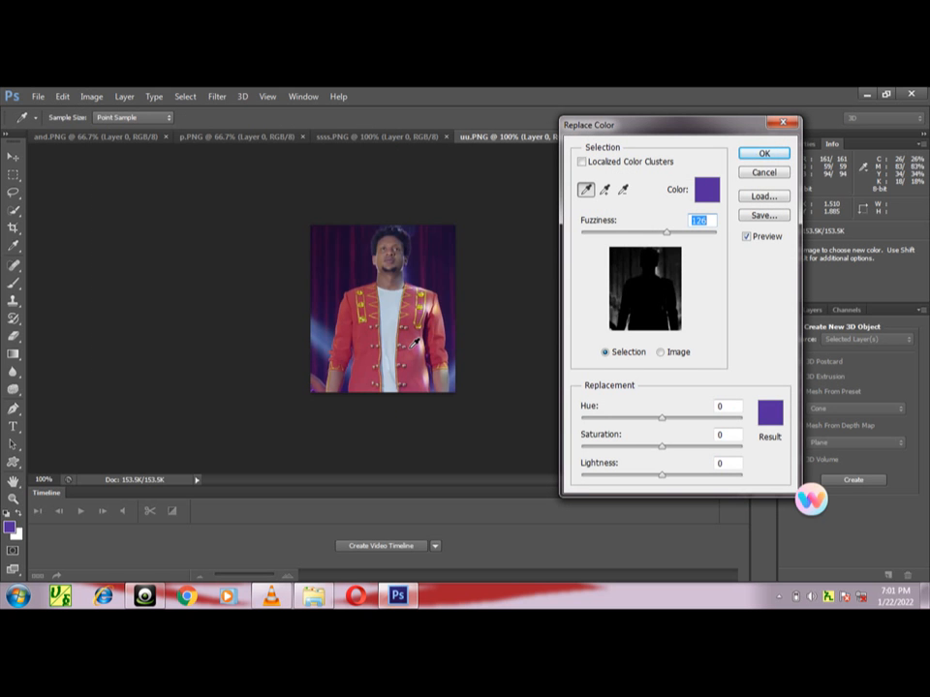
pyautogui.click(415, 344)
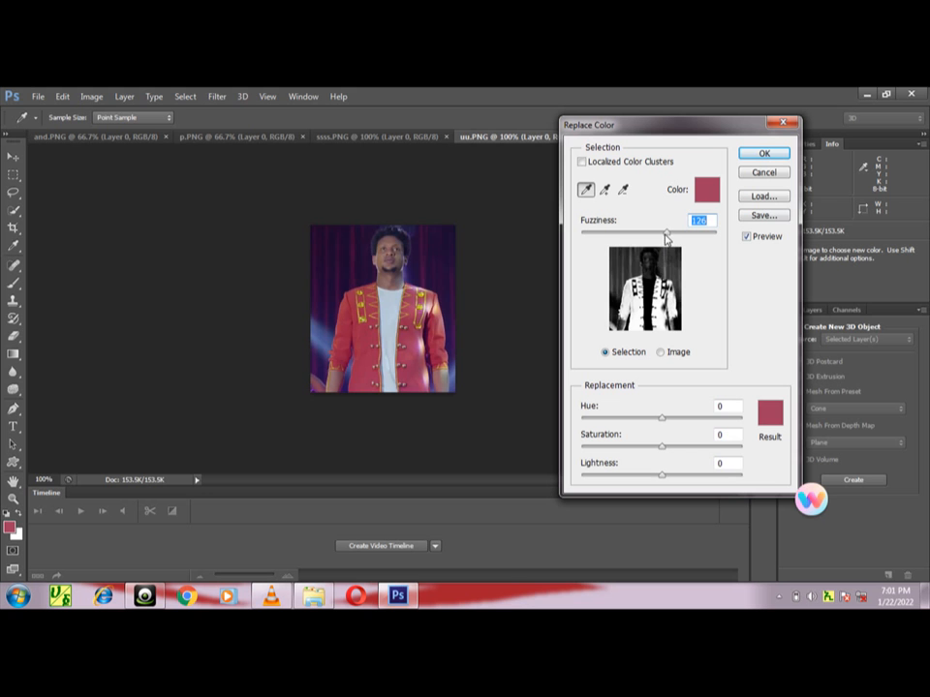
pyautogui.moveTo(666, 235); pyautogui.dragTo(636, 249)
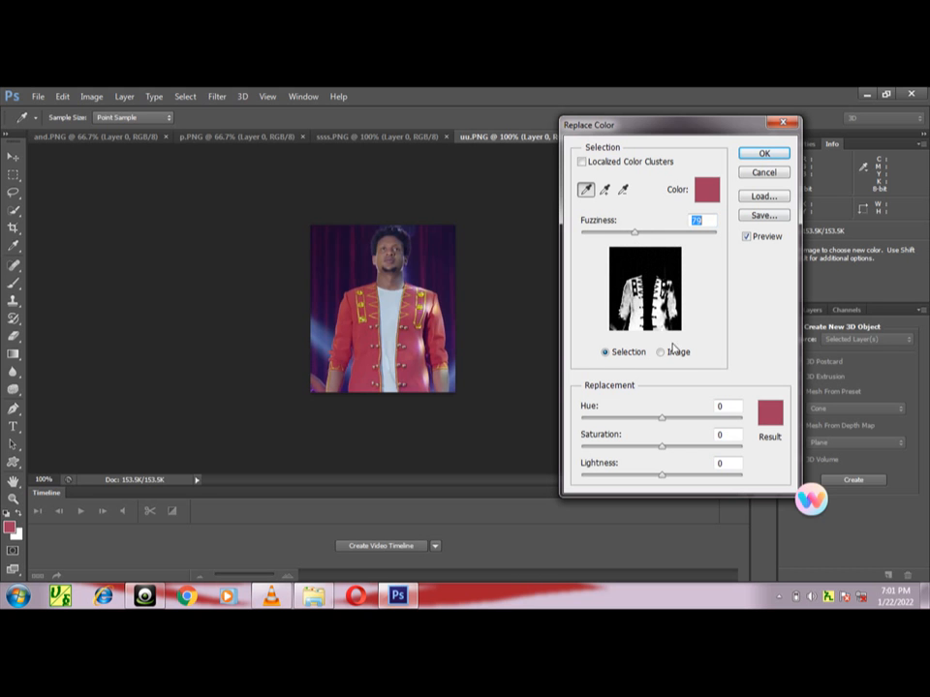
pyautogui.moveTo(665, 423); pyautogui.dragTo(602, 434)
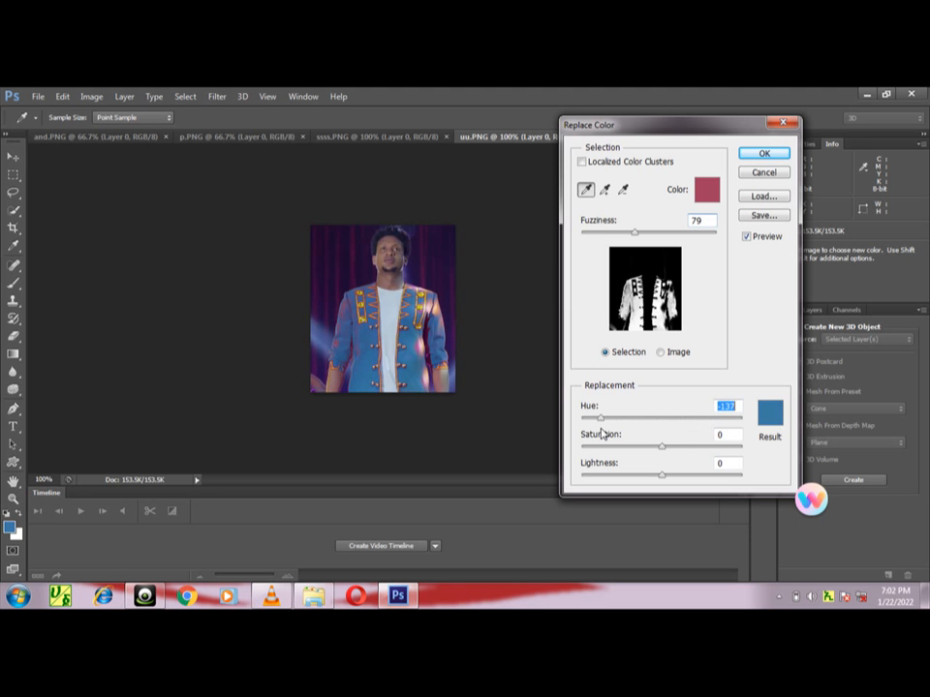
pyautogui.click(424, 343)
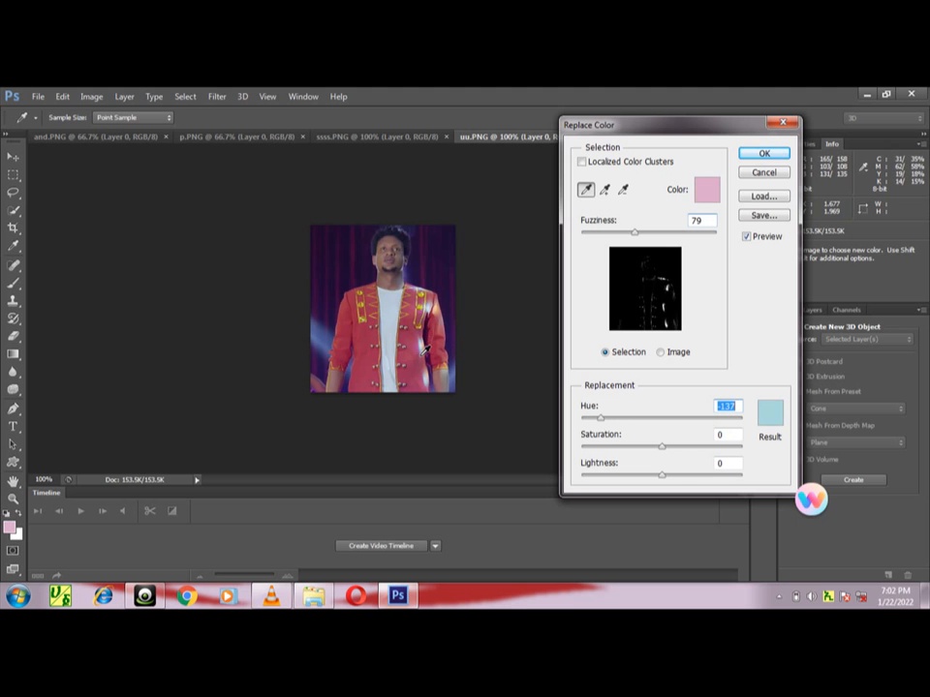
pyautogui.click(374, 344)
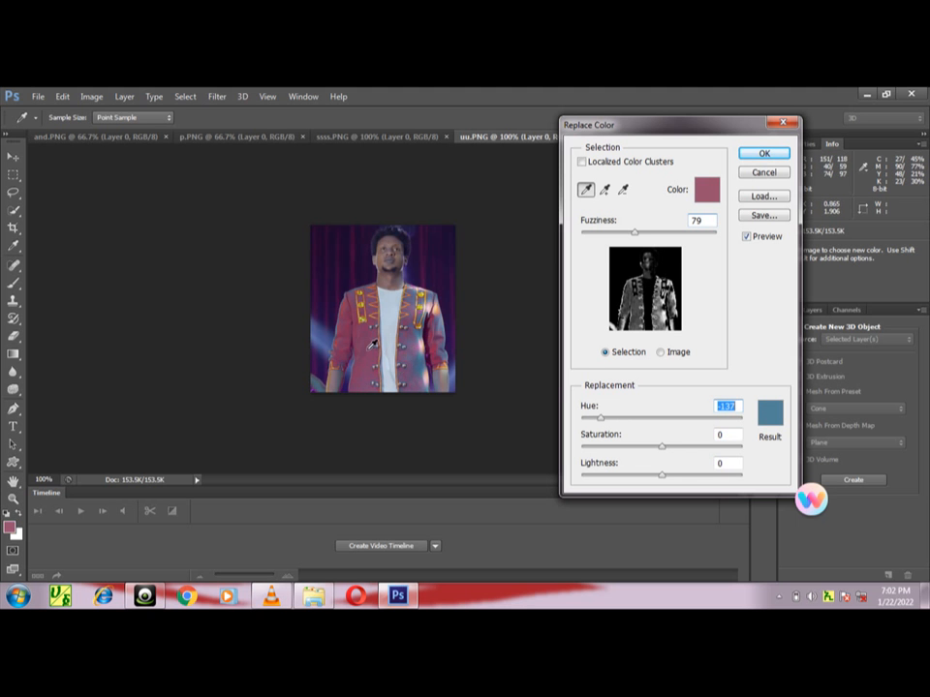
pyautogui.moveTo(636, 233); pyautogui.dragTo(573, 252)
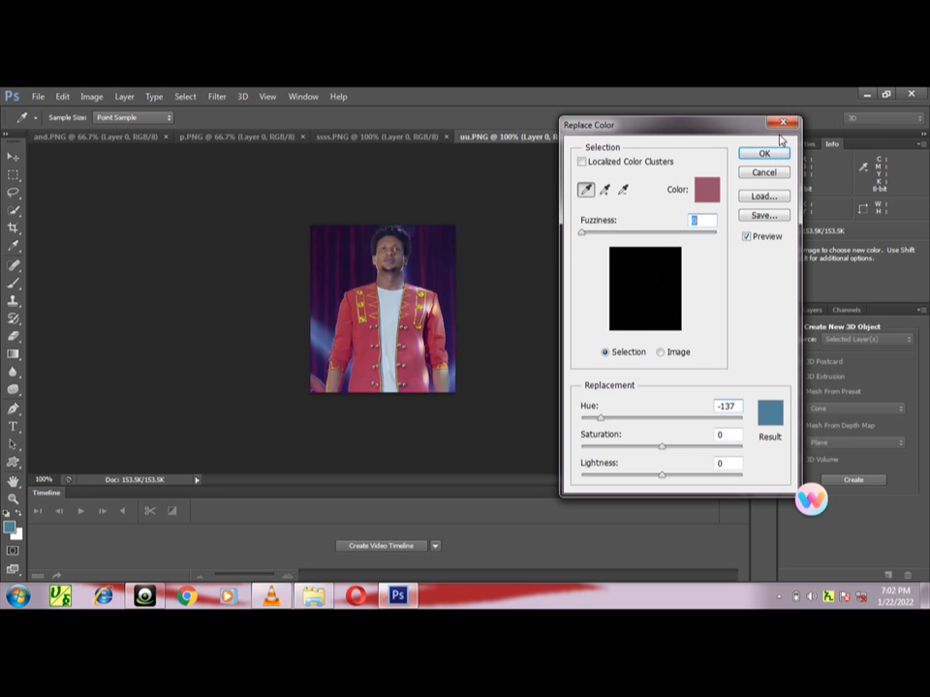
pyautogui.click(782, 124)
# Step: Recolor the red jacket in uu.PNG to magenta using Replace Color with fuzziness 111 and hue -40
pyautogui.click(92, 96)
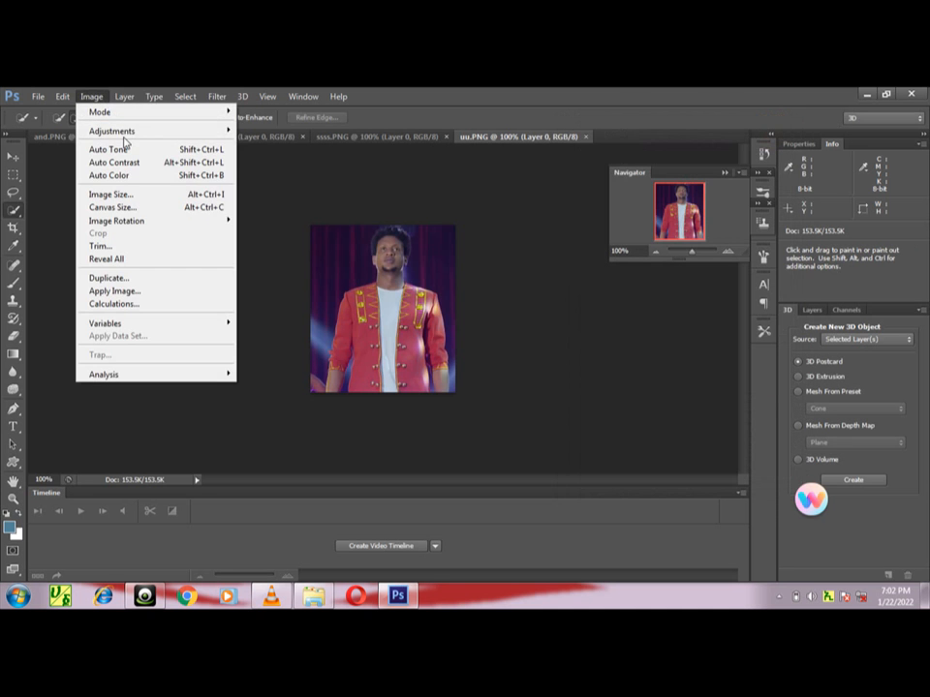
pyautogui.moveTo(139, 130)
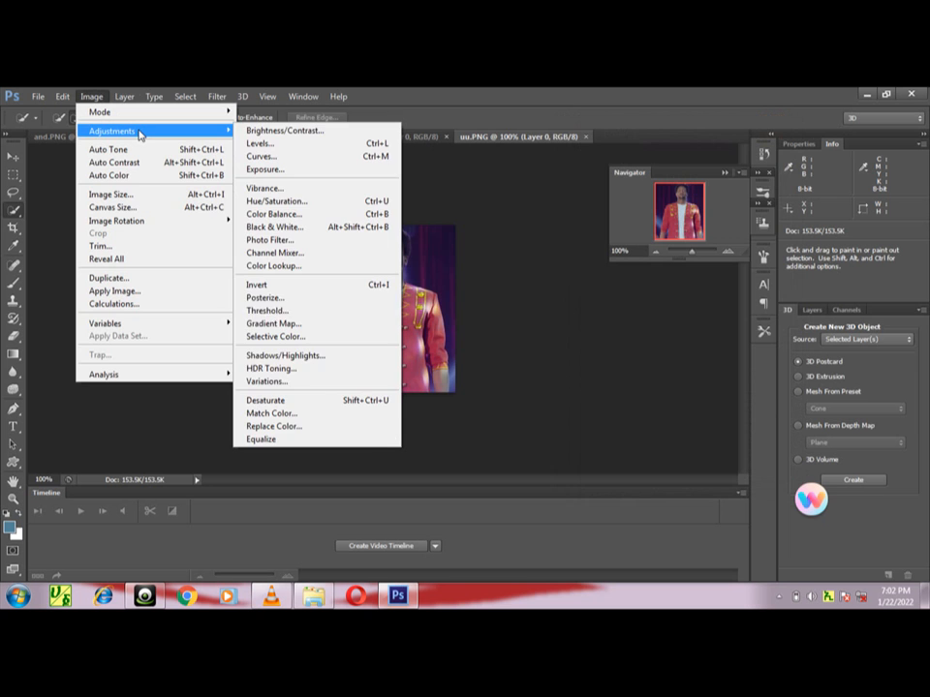
pyautogui.click(297, 427)
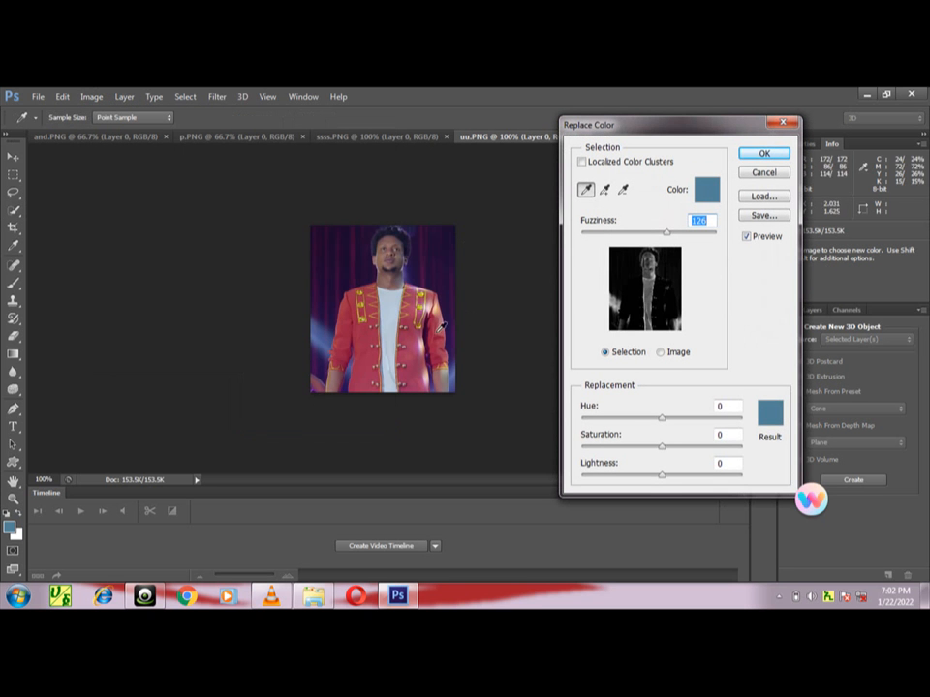
pyautogui.click(409, 346)
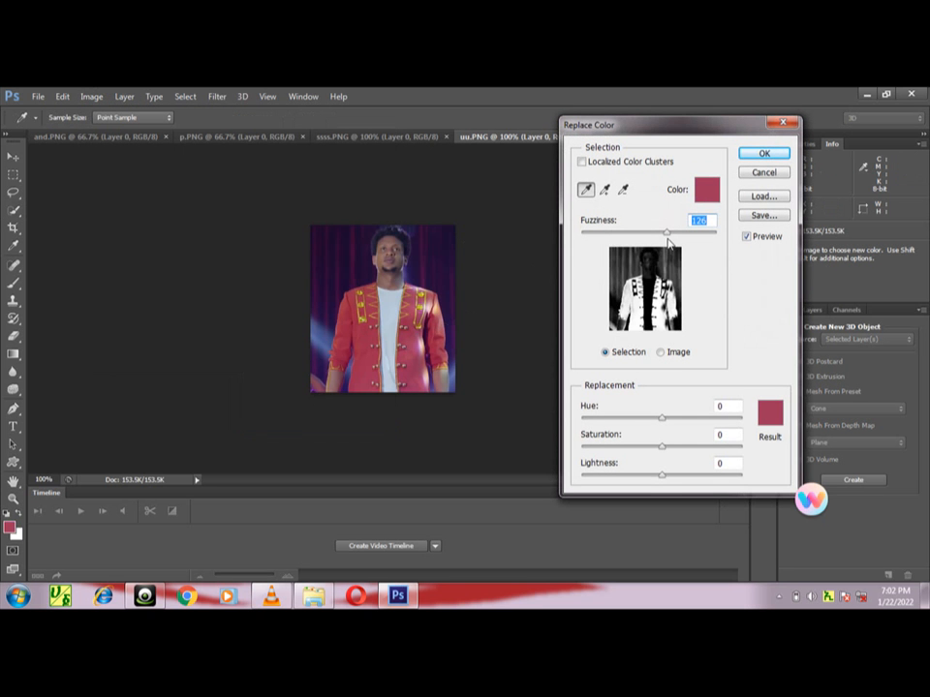
pyautogui.moveTo(668, 237); pyautogui.dragTo(658, 246)
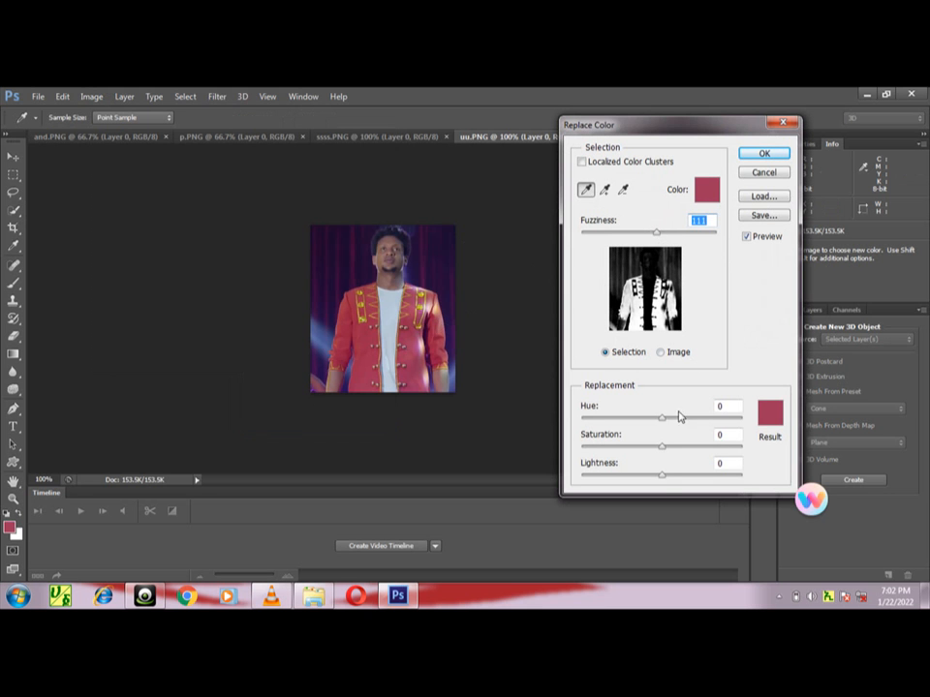
pyautogui.moveTo(660, 420); pyautogui.dragTo(643, 431)
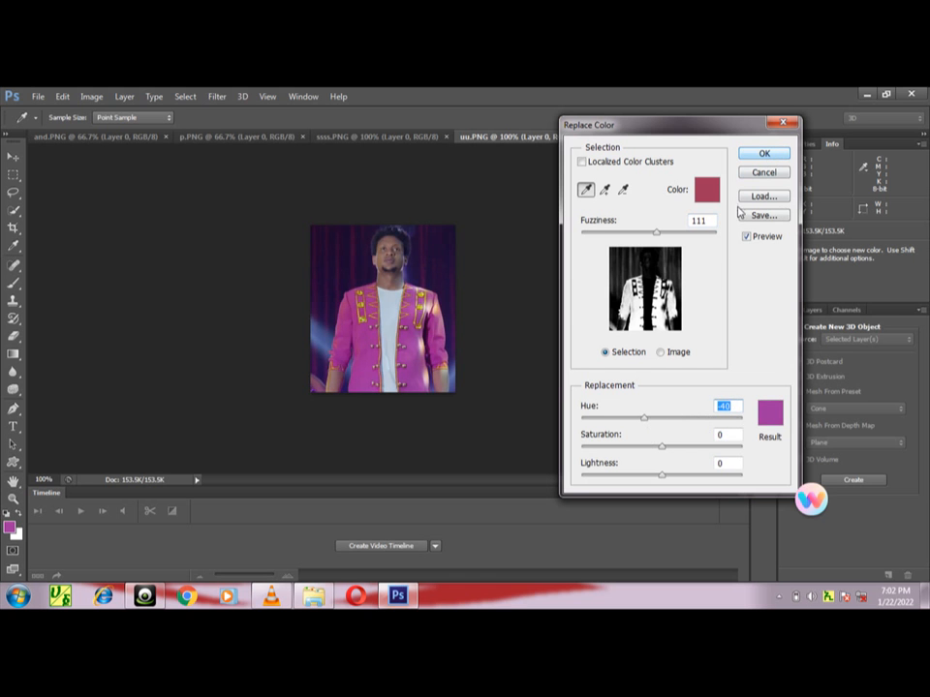
pyautogui.click(660, 352)
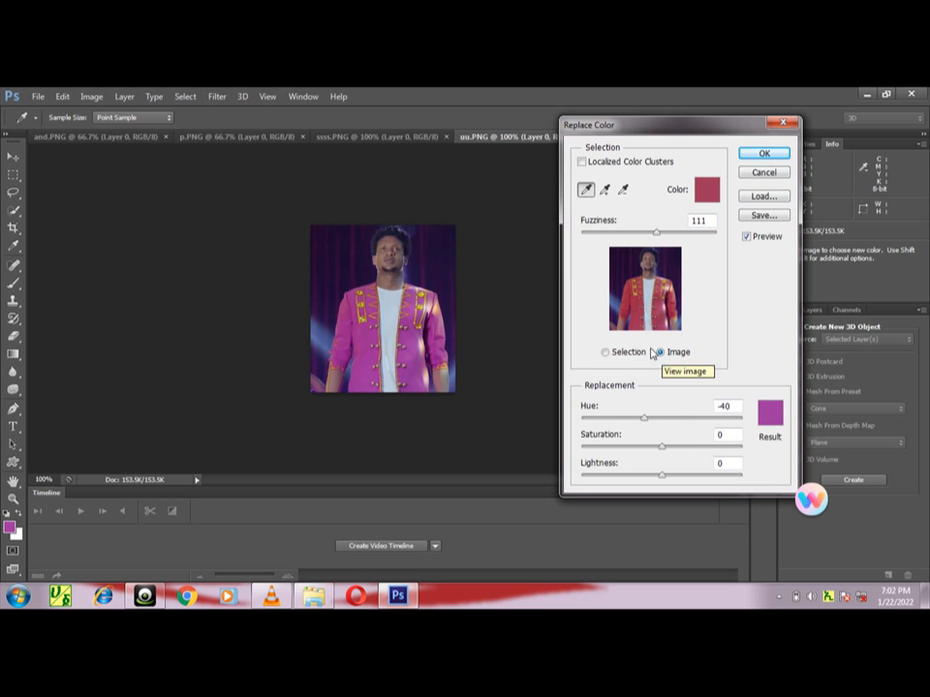
pyautogui.click(613, 355)
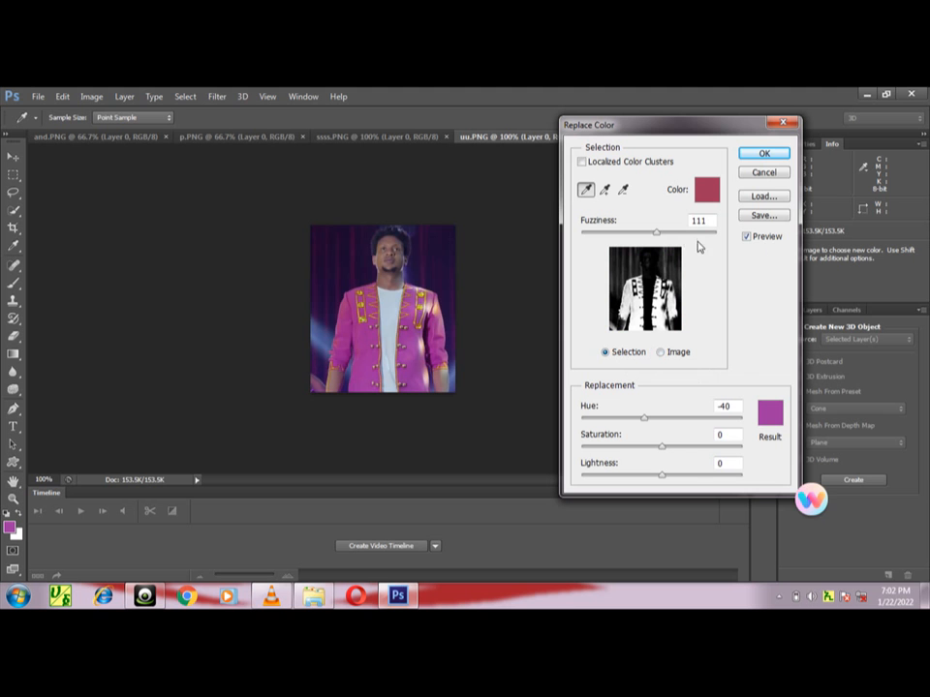
pyautogui.click(762, 156)
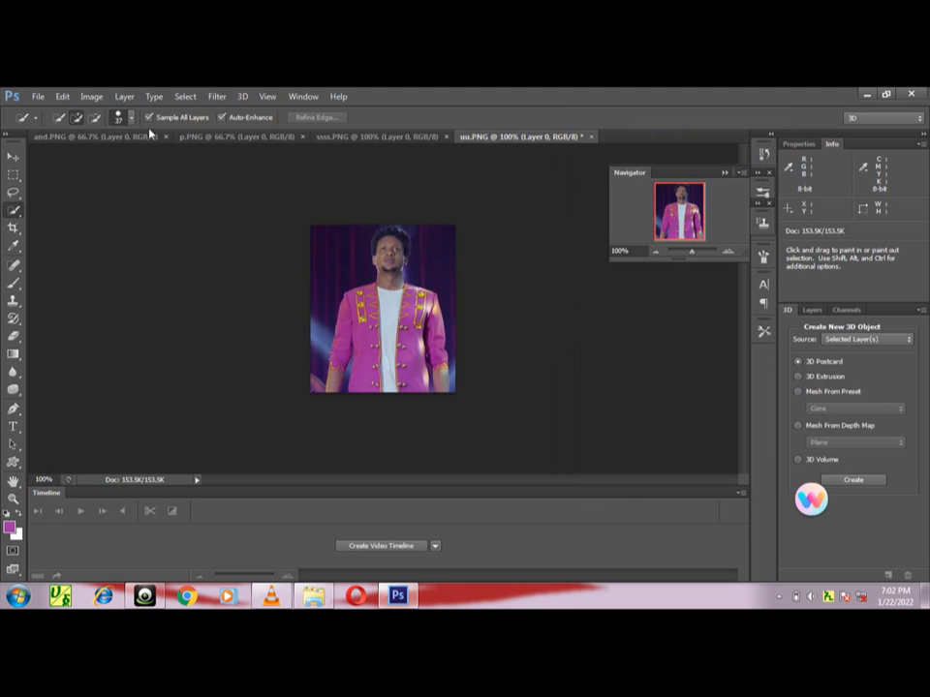
# Step: In p.PNG, recolor the yellow dress to blue using Replace Color, sampling the dress and setting hue to +159
pyautogui.click(225, 141)
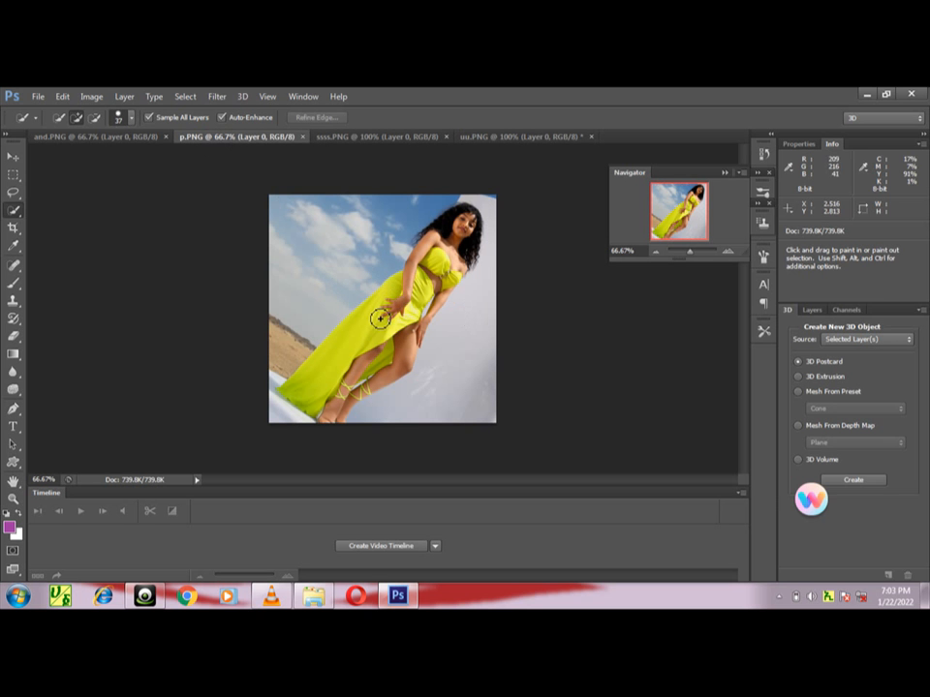
pyautogui.click(83, 101)
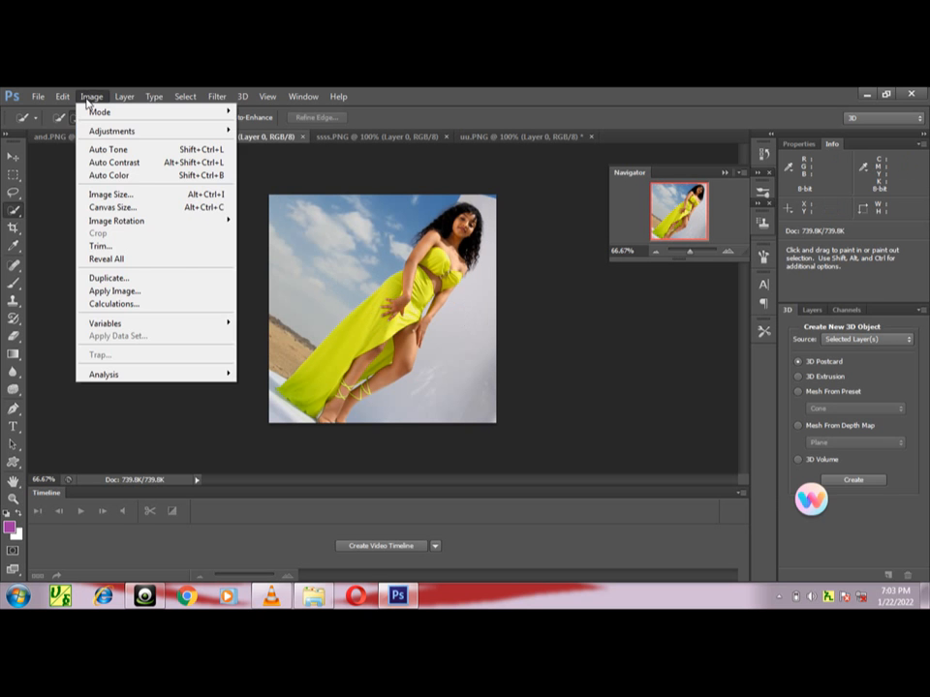
pyautogui.moveTo(134, 133)
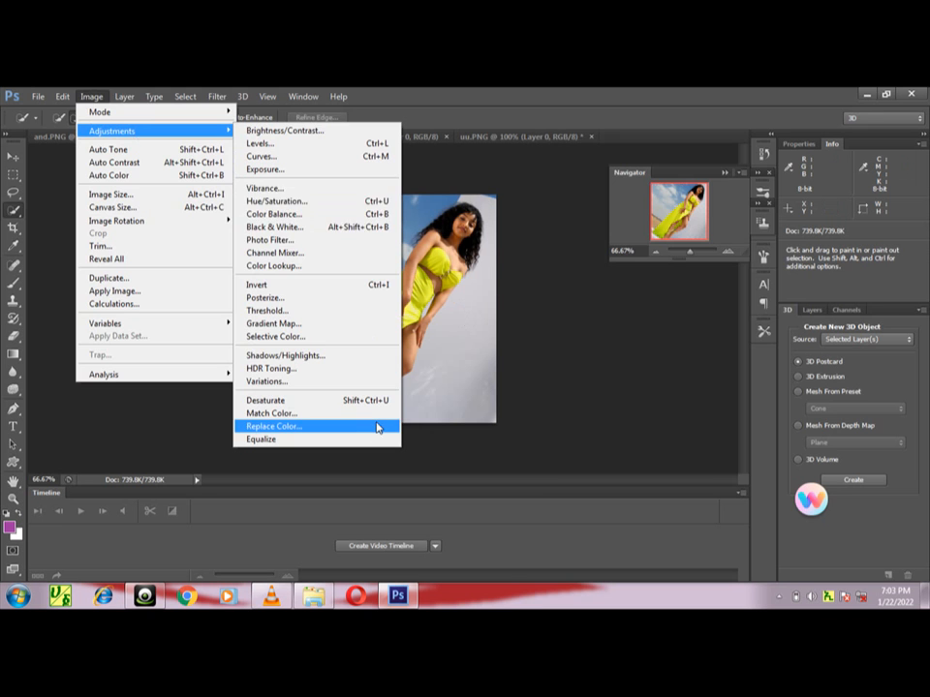
pyautogui.click(377, 427)
pyautogui.click(366, 329)
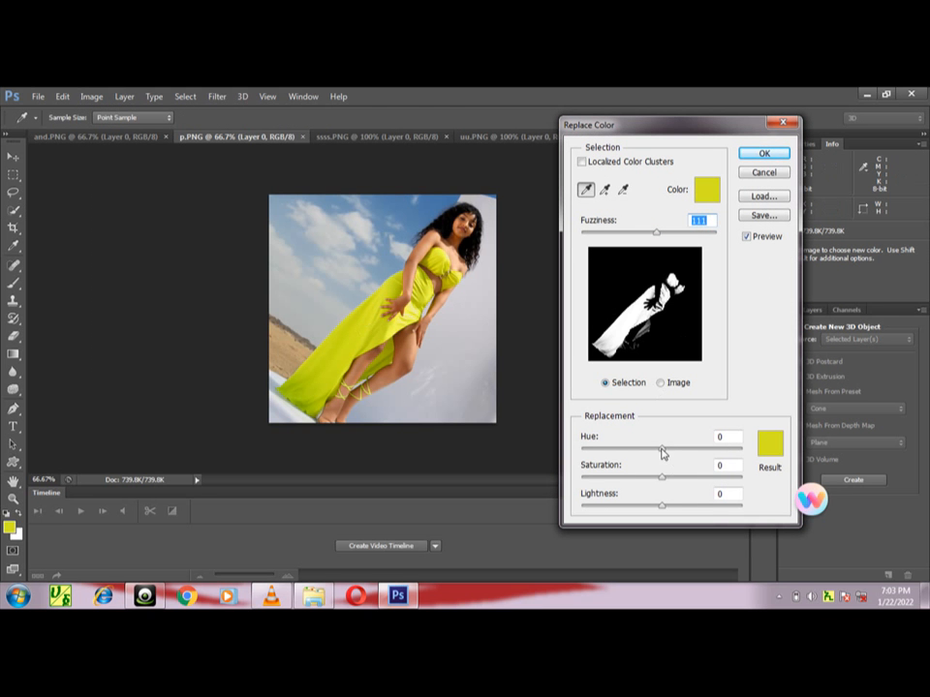
pyautogui.moveTo(663, 451); pyautogui.dragTo(733, 482)
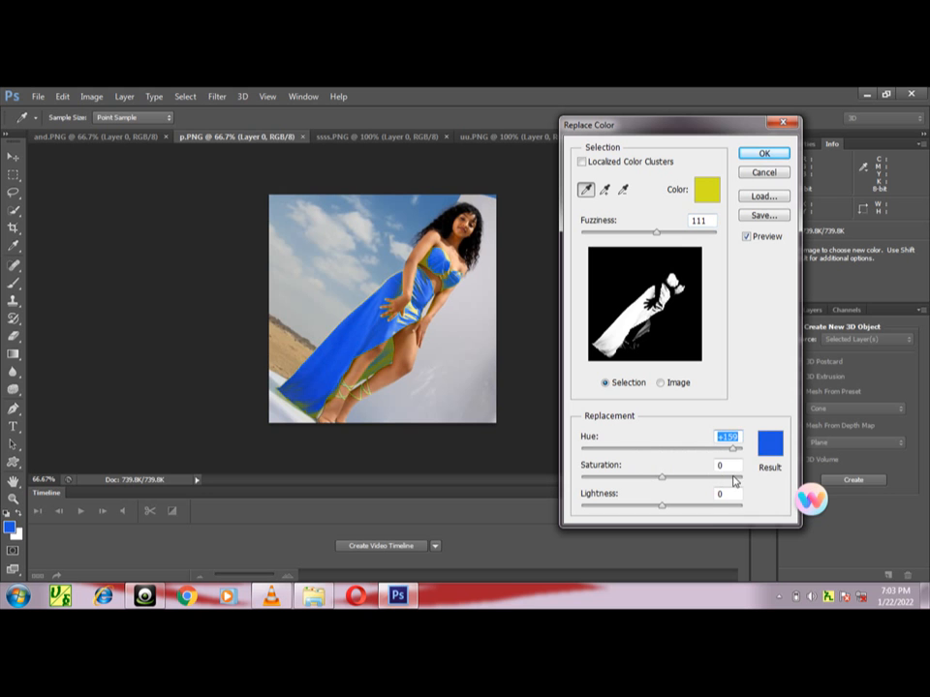
pyautogui.click(481, 259)
pyautogui.click(640, 252)
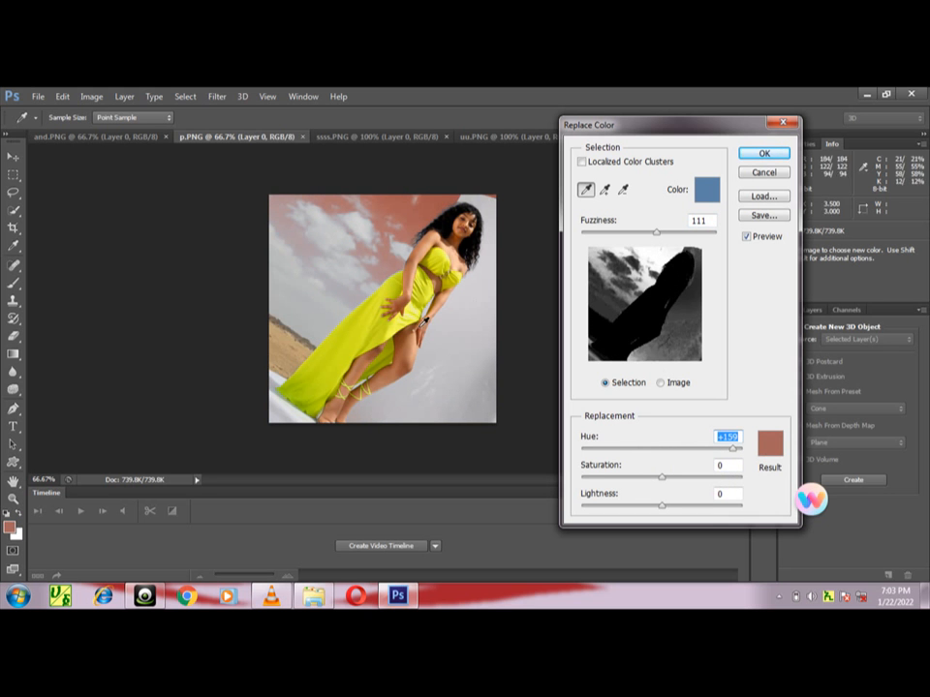
pyautogui.click(368, 341)
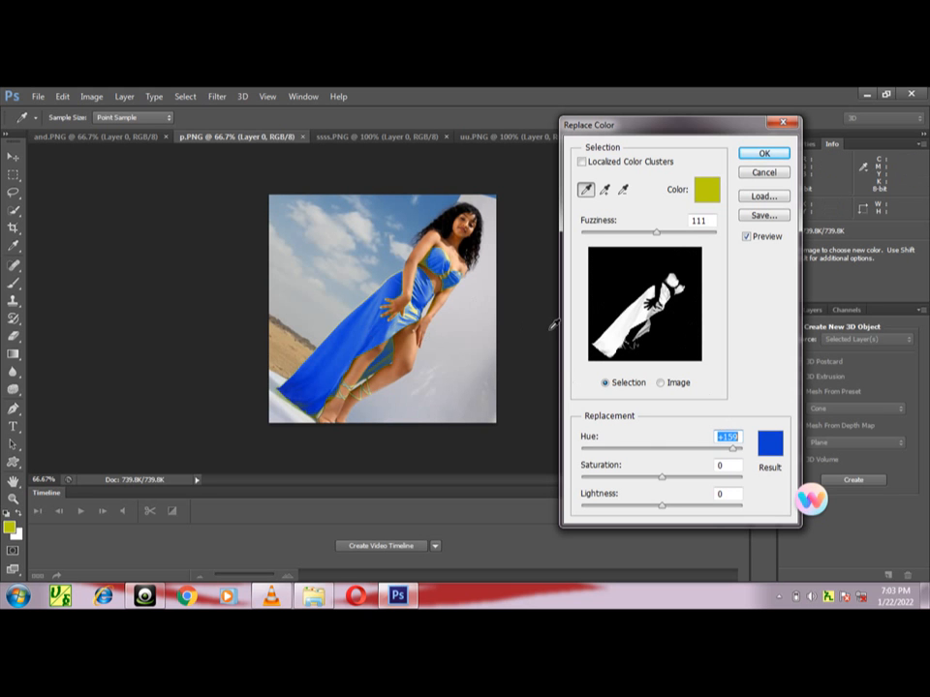
pyautogui.click(764, 154)
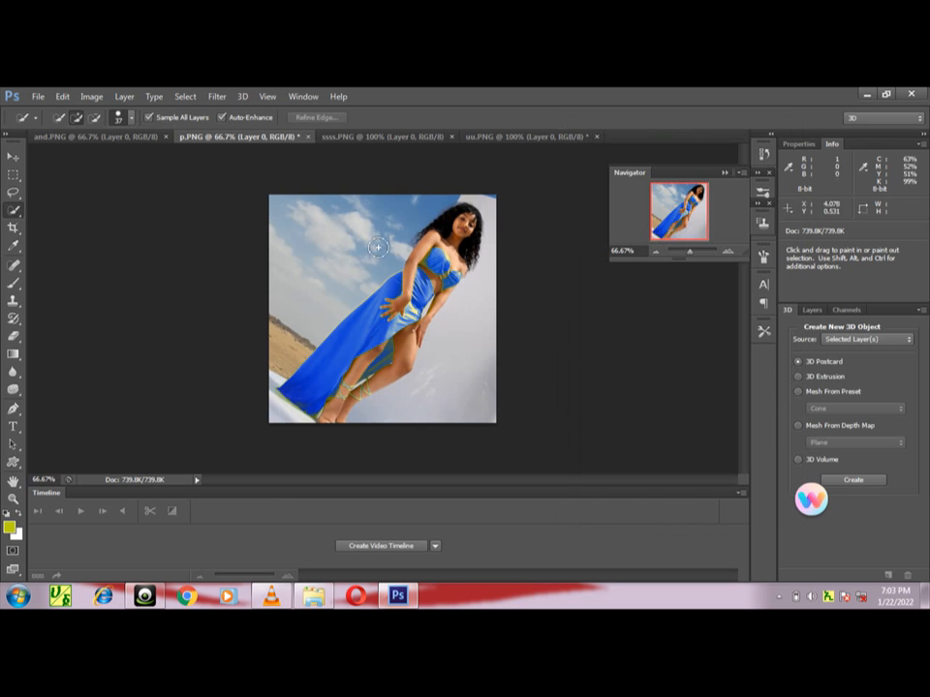
pyautogui.click(92, 96)
pyautogui.moveTo(155, 131)
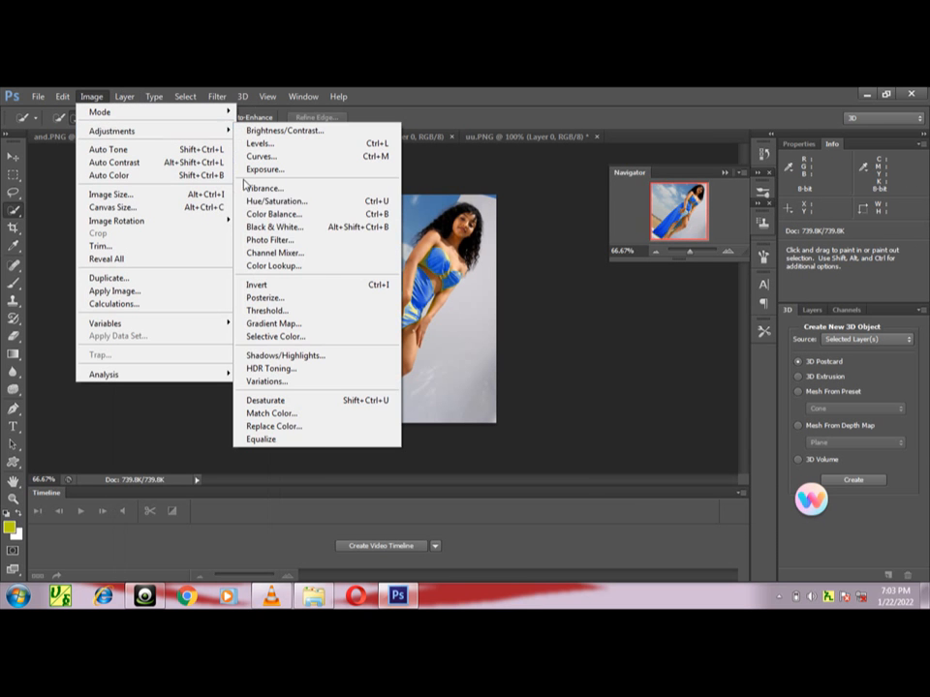
pyautogui.click(323, 414)
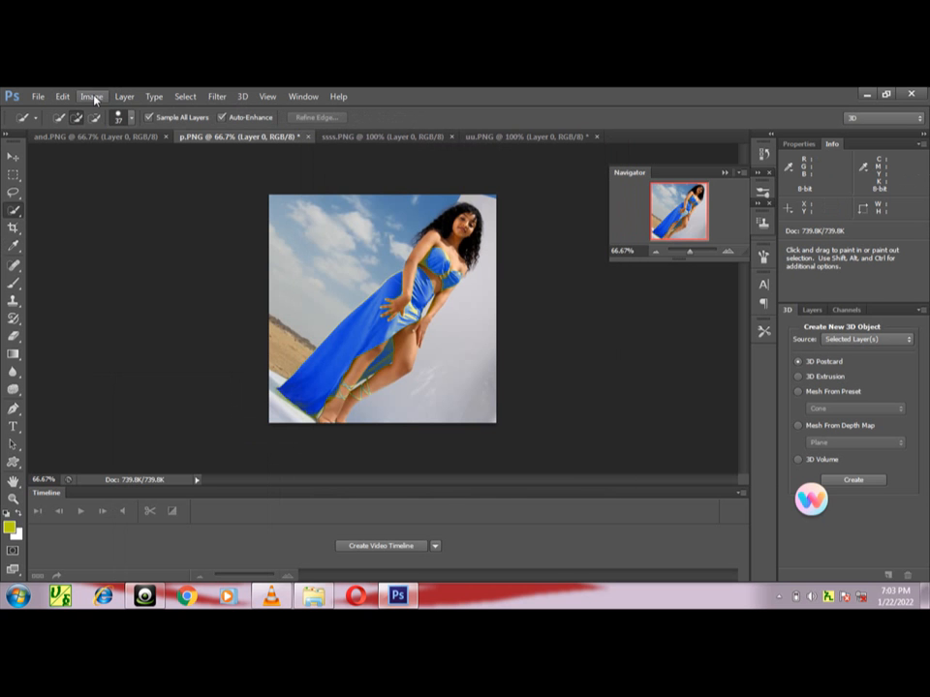
# Step: Tint the clouds in p.PNG pinkish using Replace Color, sampling the pale cloud color and setting hue to +121
pyautogui.click(92, 96)
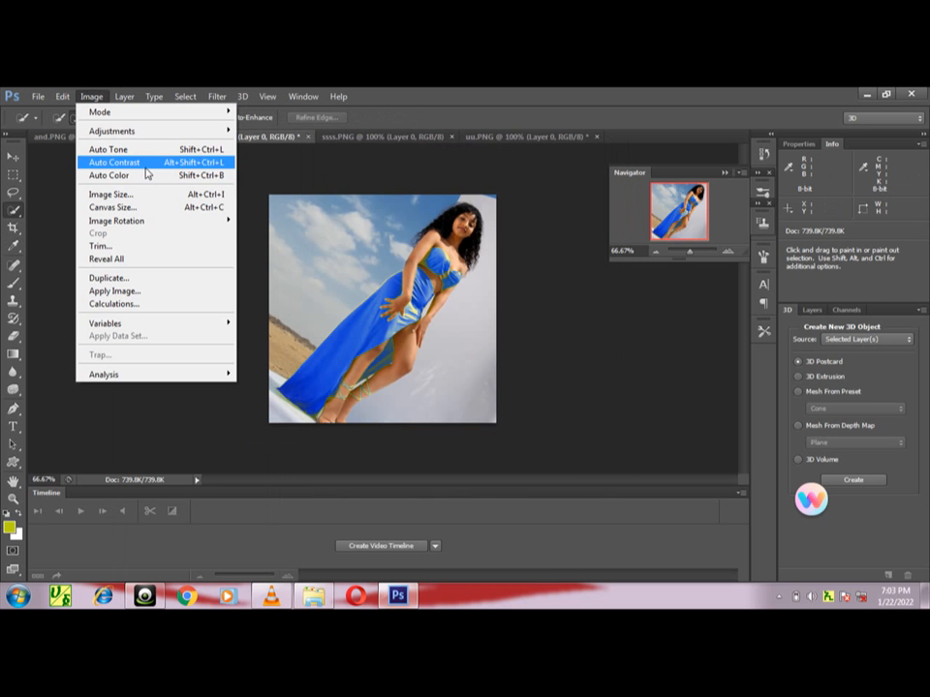
pyautogui.moveTo(180, 131)
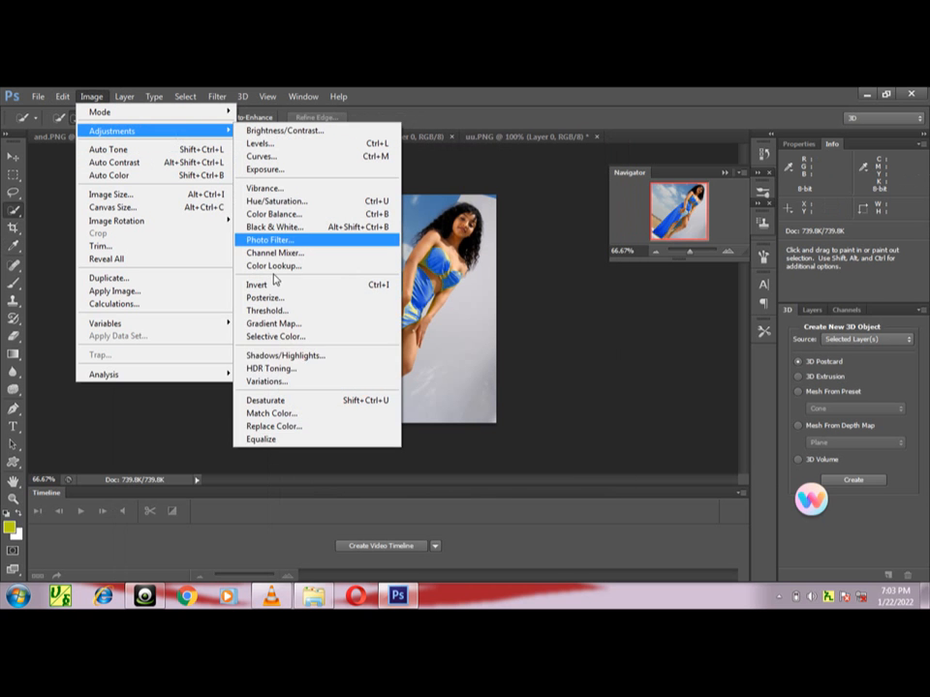
pyautogui.click(335, 426)
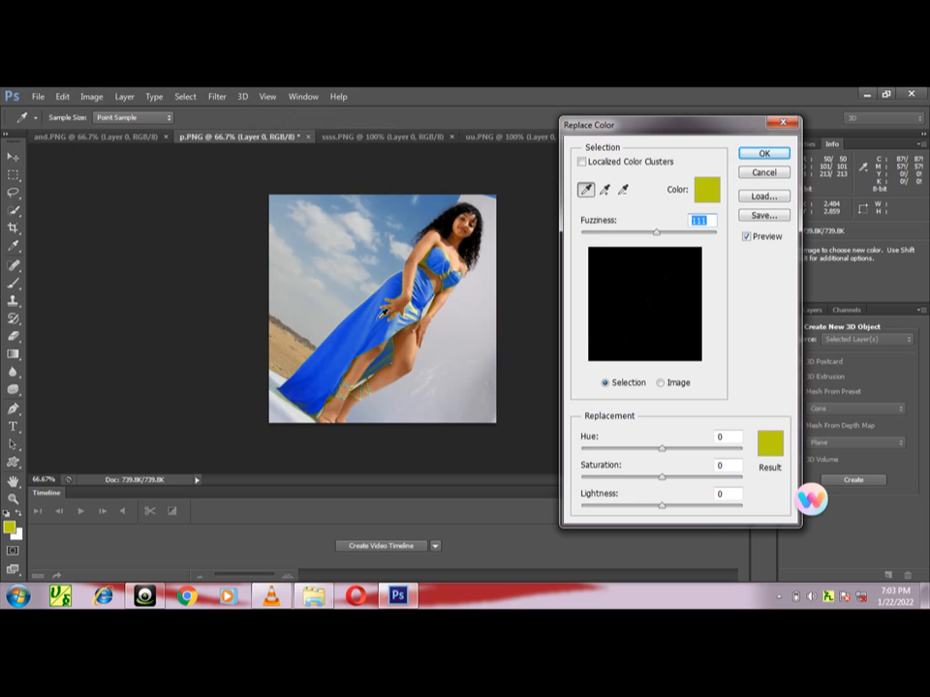
pyautogui.click(353, 241)
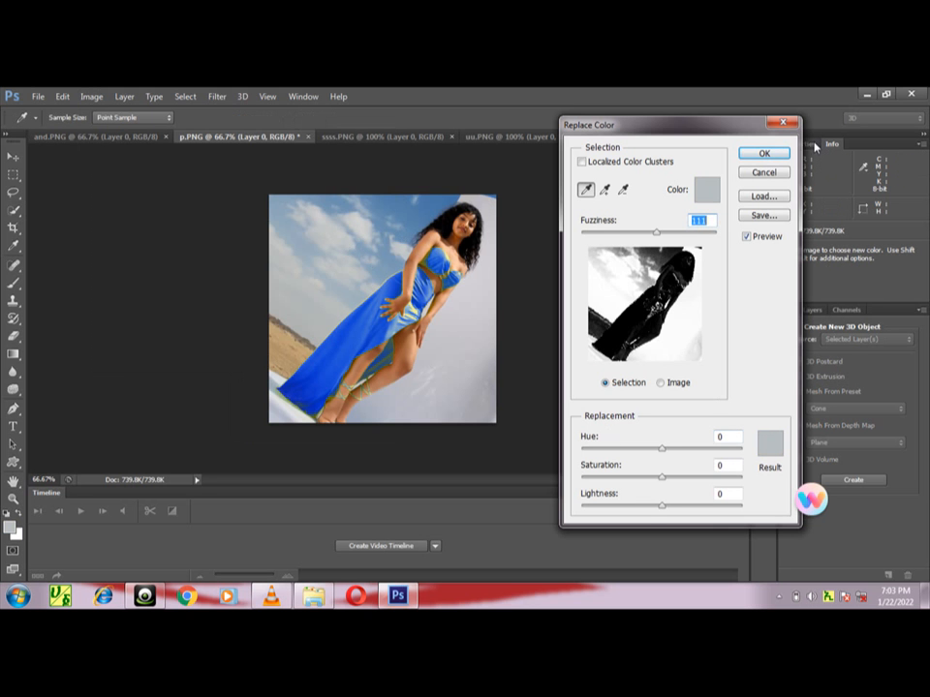
pyautogui.moveTo(662, 449); pyautogui.dragTo(717, 460)
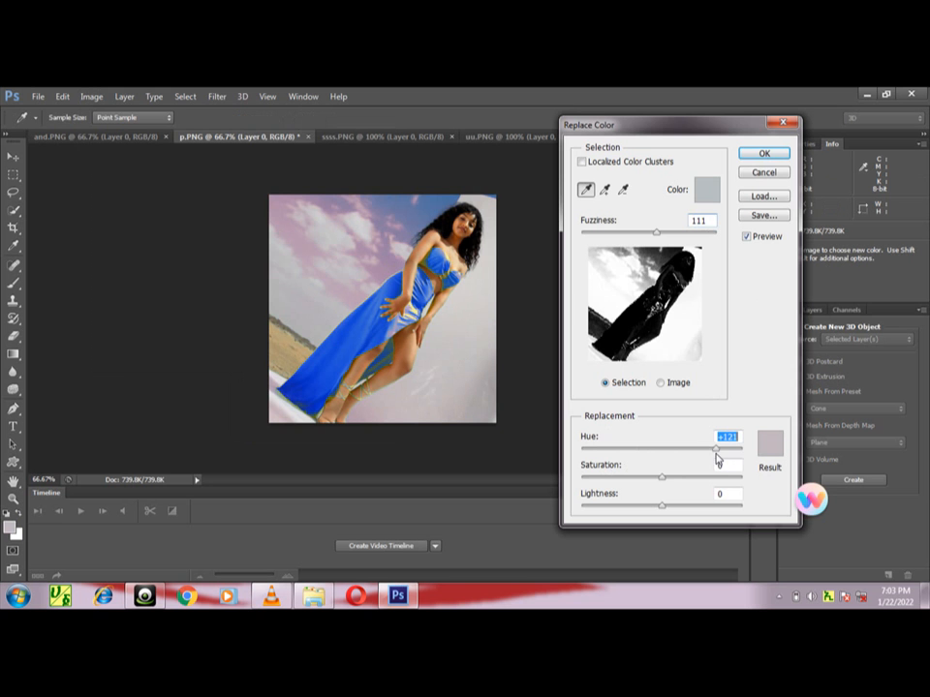
pyautogui.click(765, 153)
# Step: Shift the pale grey background in p.PNG with Replace Color, sampling the area beside the legs and setting fuzziness 56 and hue -113
pyautogui.click(91, 96)
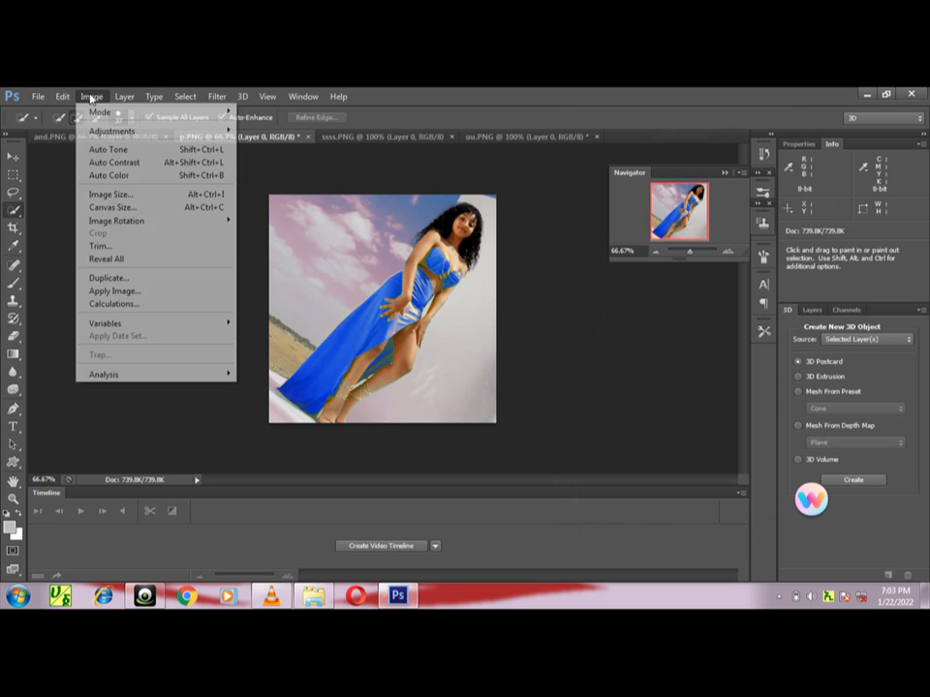
pyautogui.moveTo(124, 138)
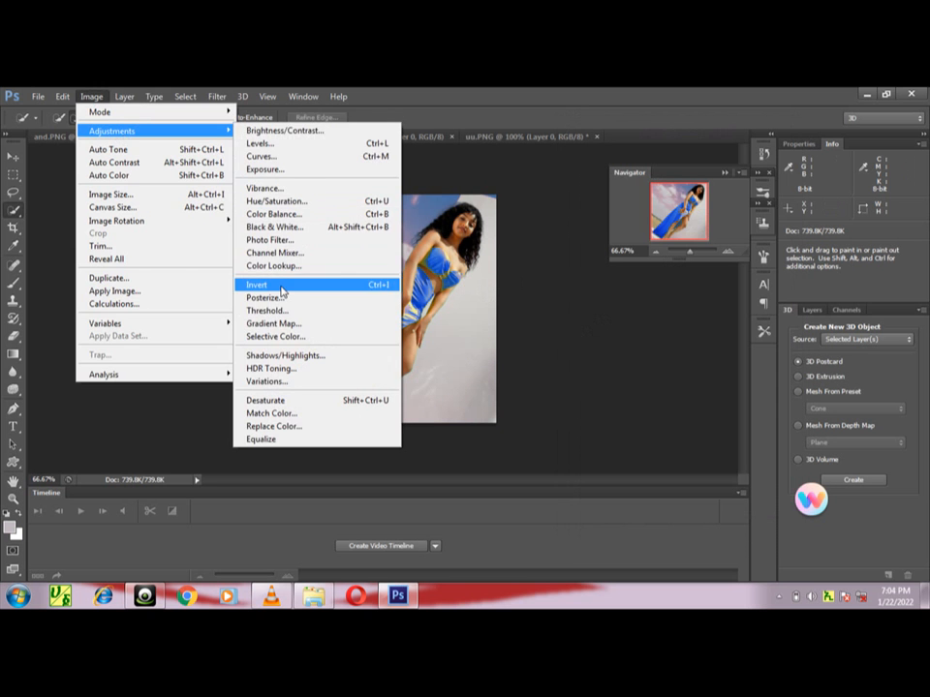
pyautogui.click(317, 430)
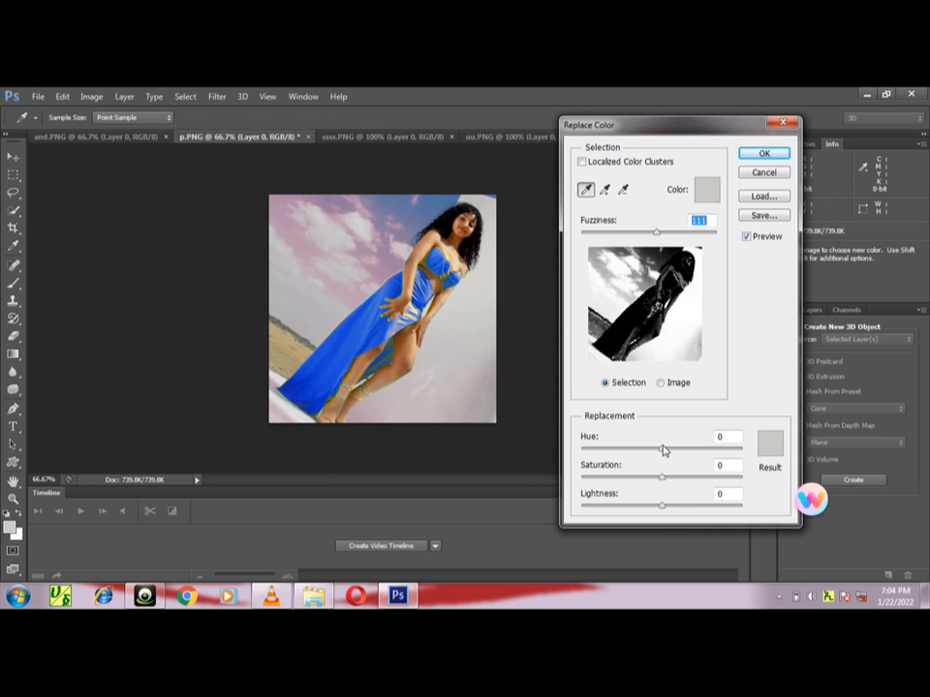
pyautogui.moveTo(663, 450); pyautogui.dragTo(639, 452)
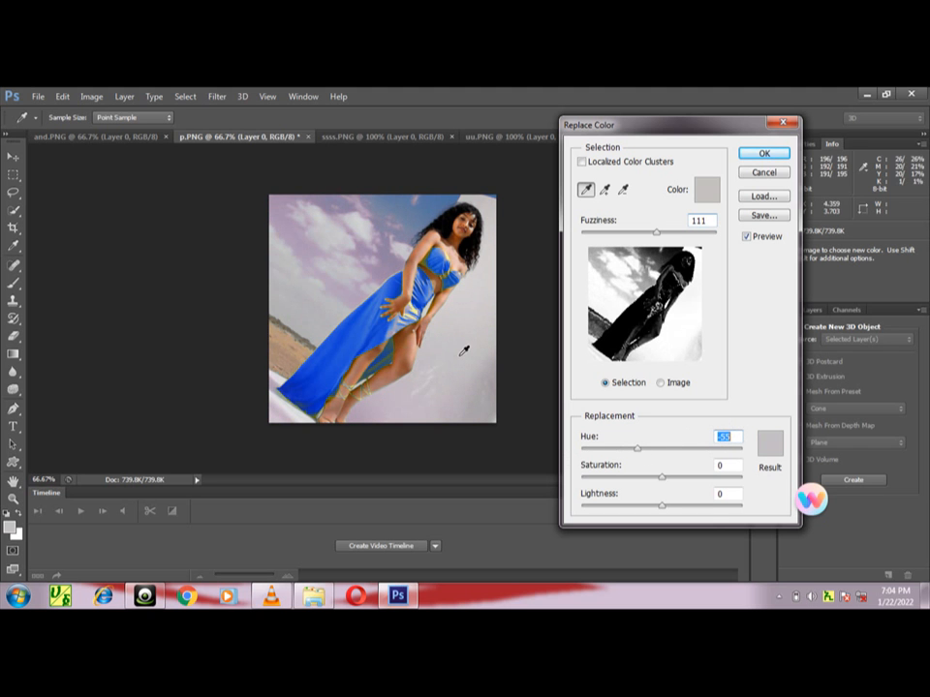
pyautogui.moveTo(659, 234); pyautogui.dragTo(620, 248)
pyautogui.moveTo(637, 449); pyautogui.dragTo(612, 463)
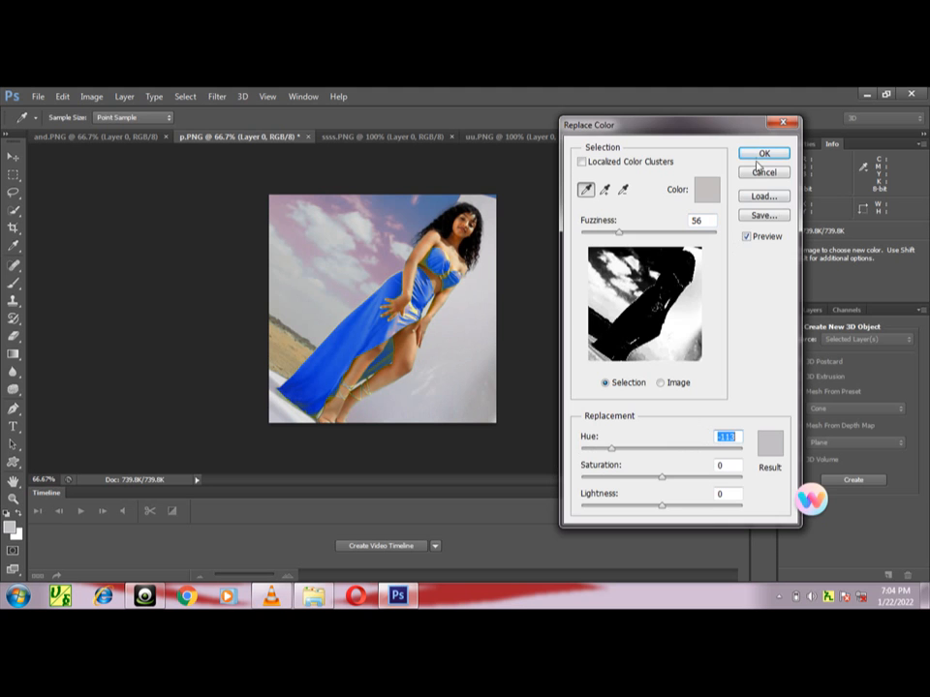
pyautogui.click(762, 156)
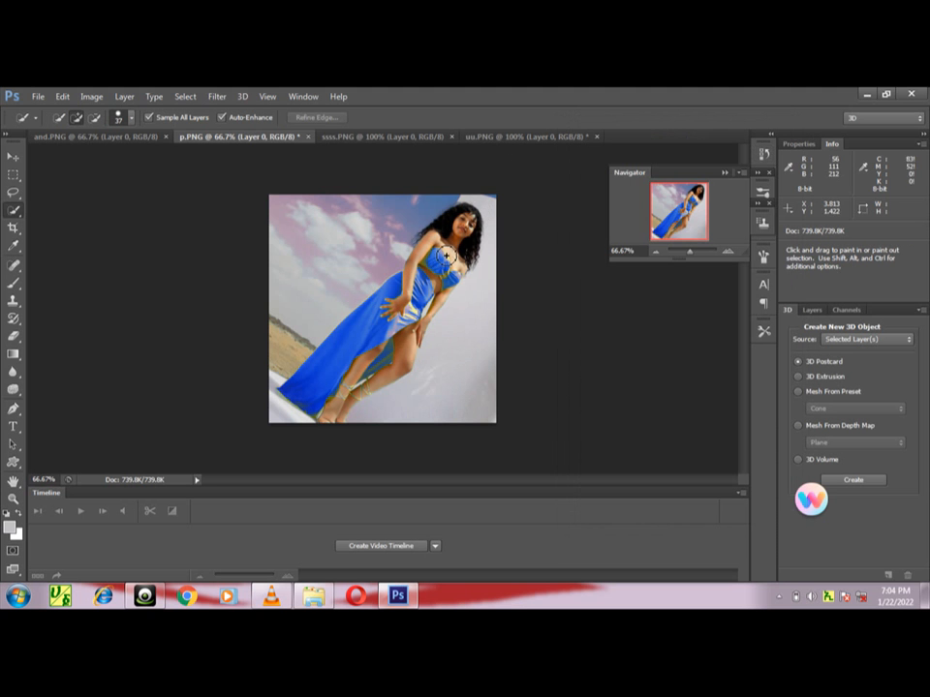
# Step: In ssss.PNG, recolor the blue dress to red using Hue/Saturation, restricting it to Blues with hue +120
pyautogui.click(349, 142)
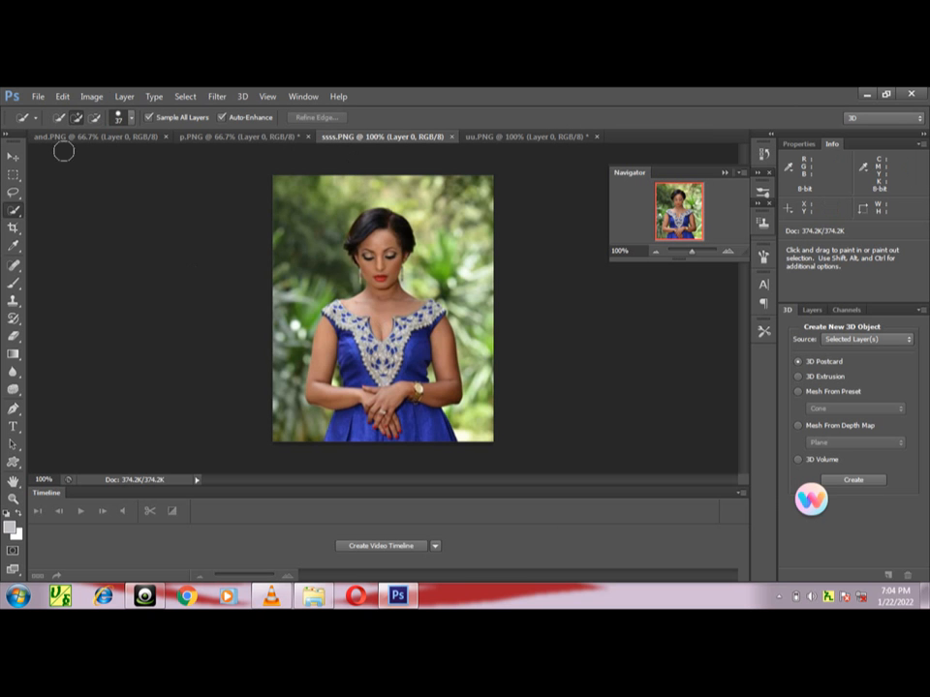
pyautogui.click(91, 96)
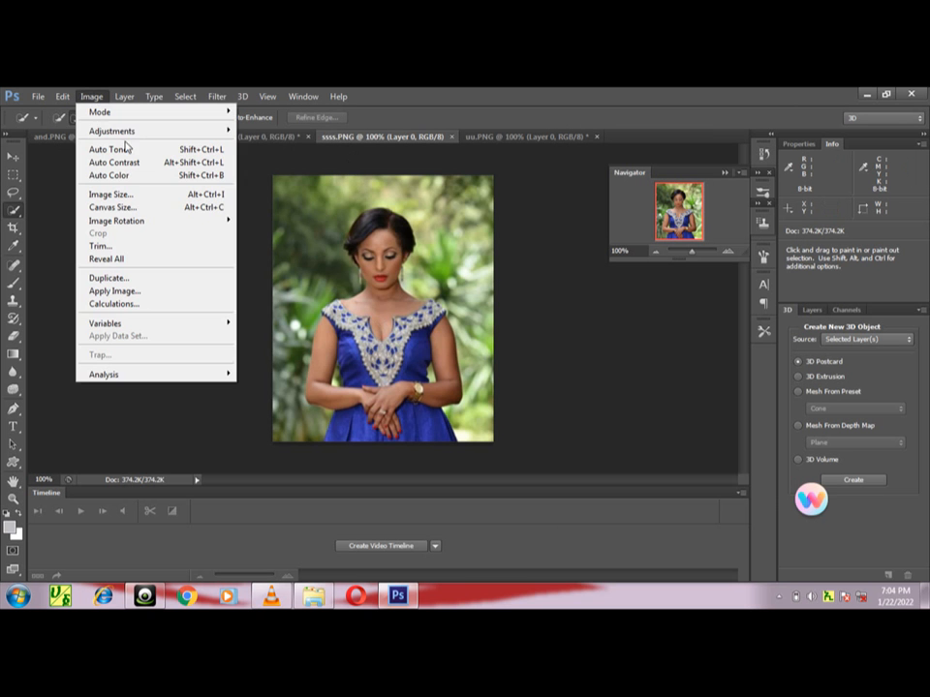
pyautogui.moveTo(218, 130)
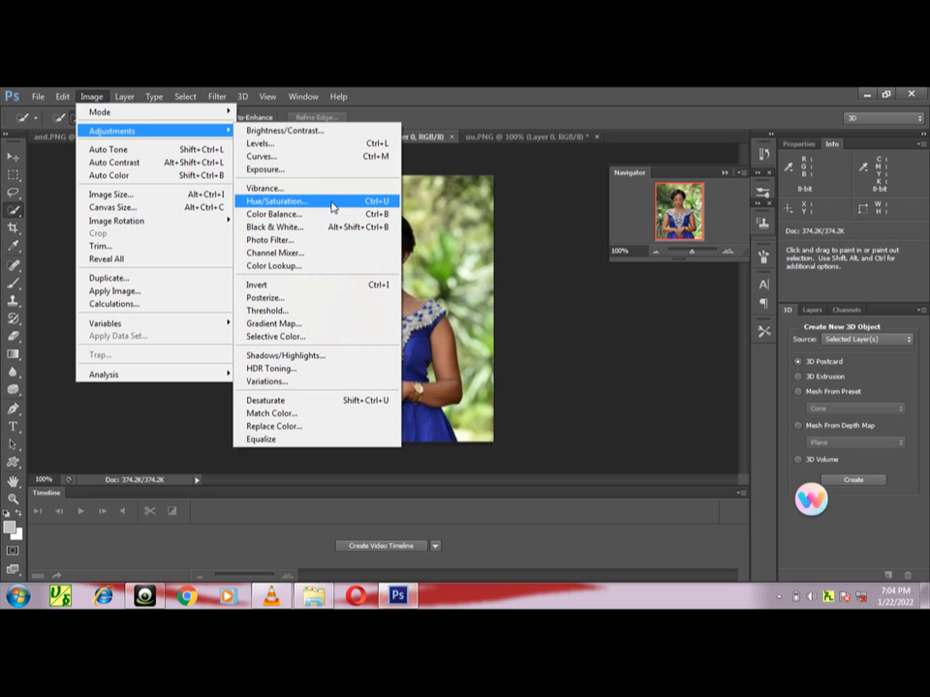
pyautogui.click(332, 204)
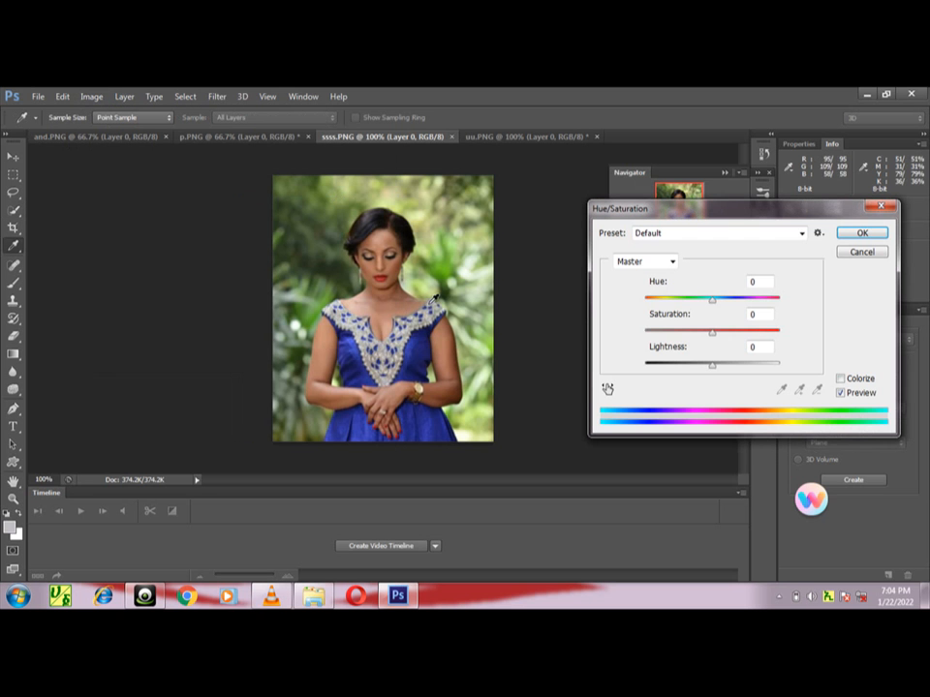
pyautogui.click(418, 369)
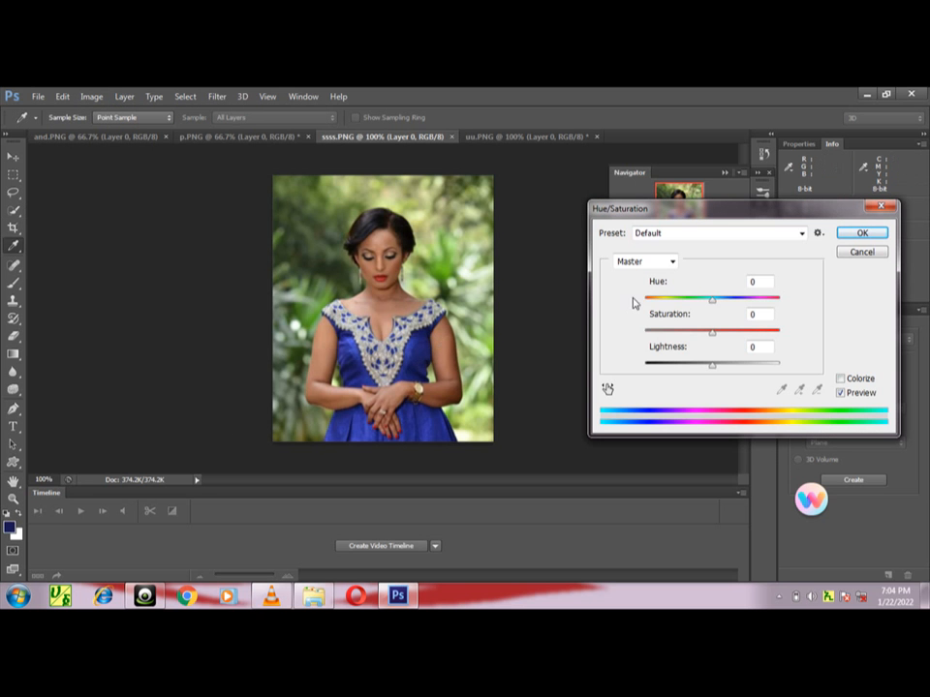
pyautogui.click(672, 261)
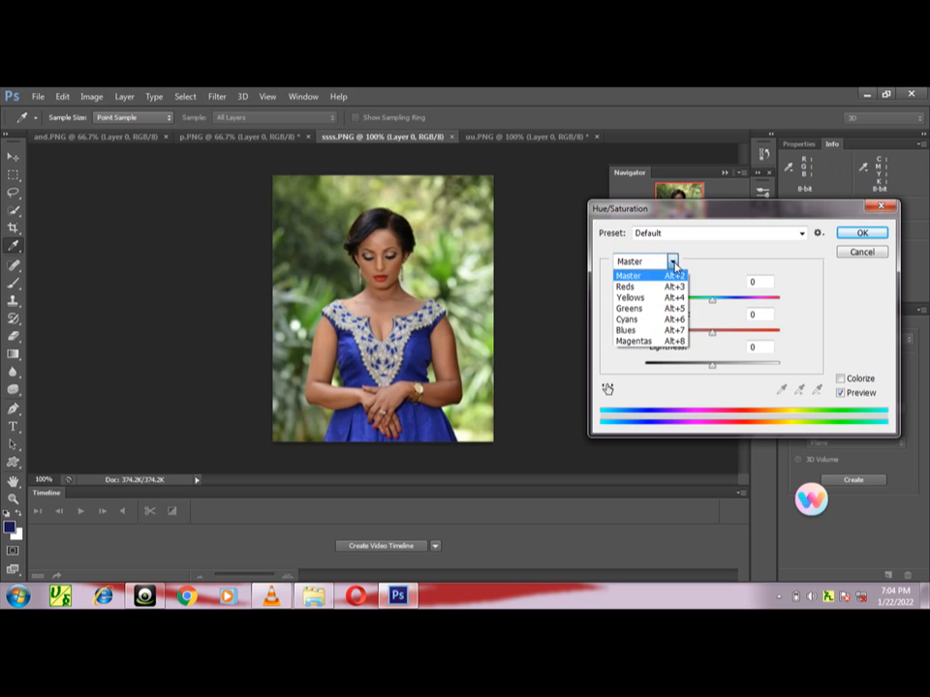
pyautogui.click(657, 331)
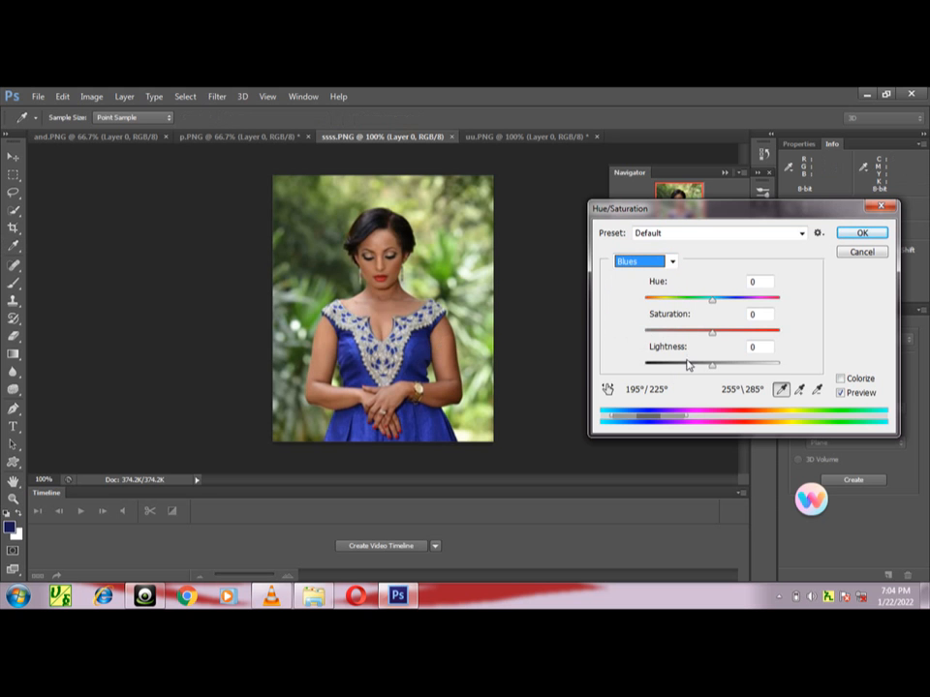
pyautogui.moveTo(714, 300); pyautogui.dragTo(764, 308)
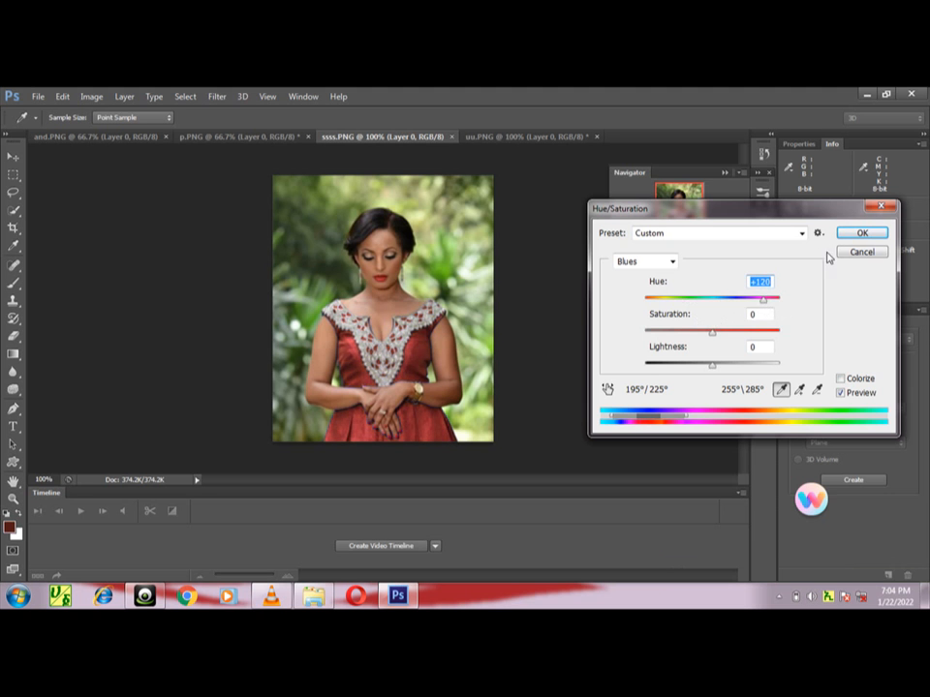
pyautogui.click(861, 235)
pyautogui.press('w')
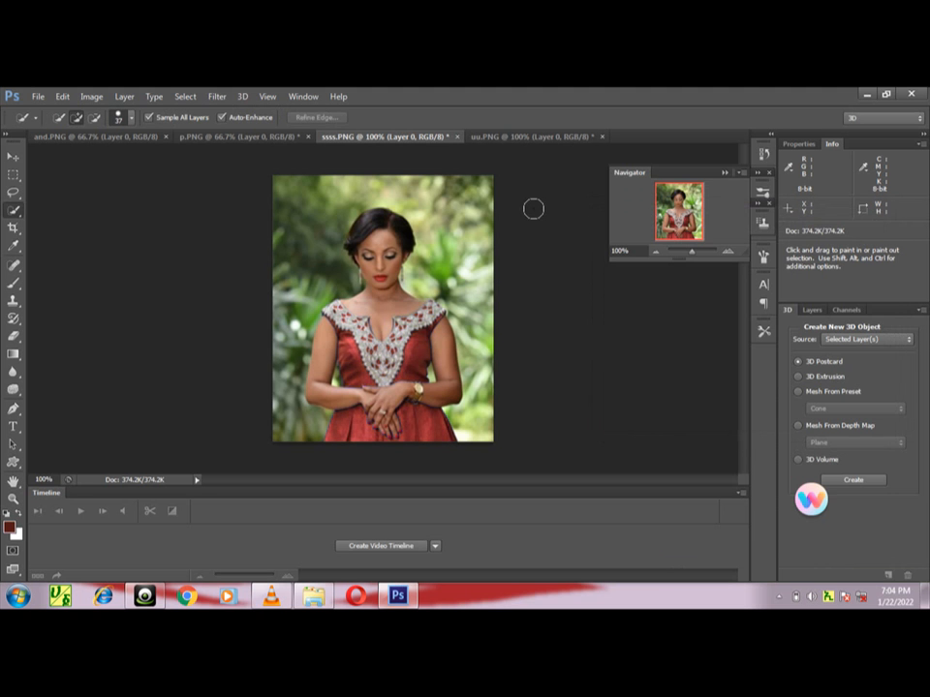
# Step: In and.PNG, apply Replace Color to the yellow-green dress, sampling the dress and setting fuzziness 85 and hue -159
pyautogui.click(517, 139)
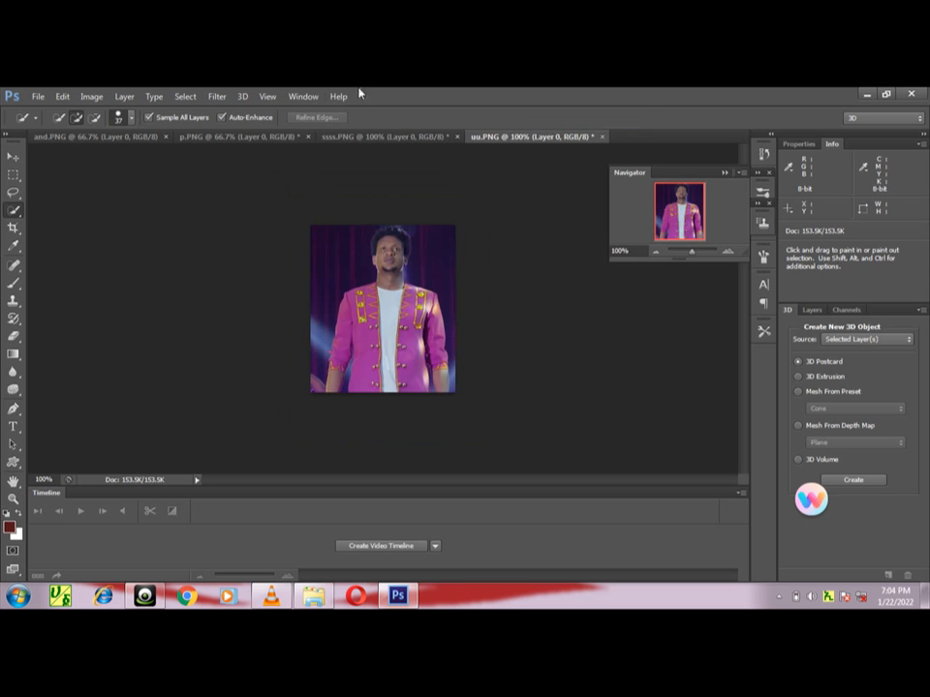
pyautogui.click(97, 136)
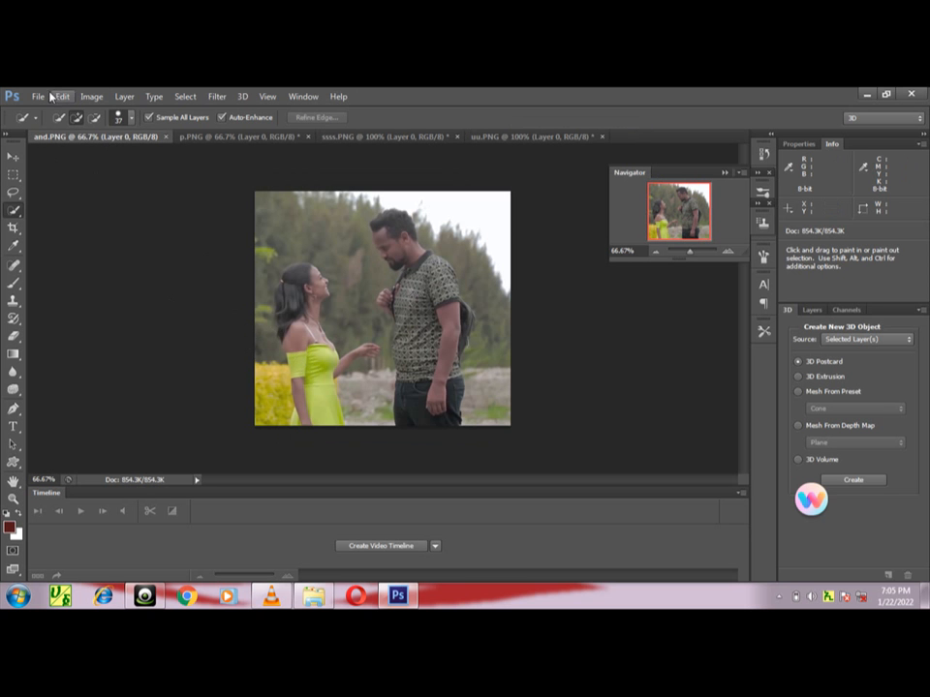
pyautogui.click(100, 98)
pyautogui.moveTo(122, 133)
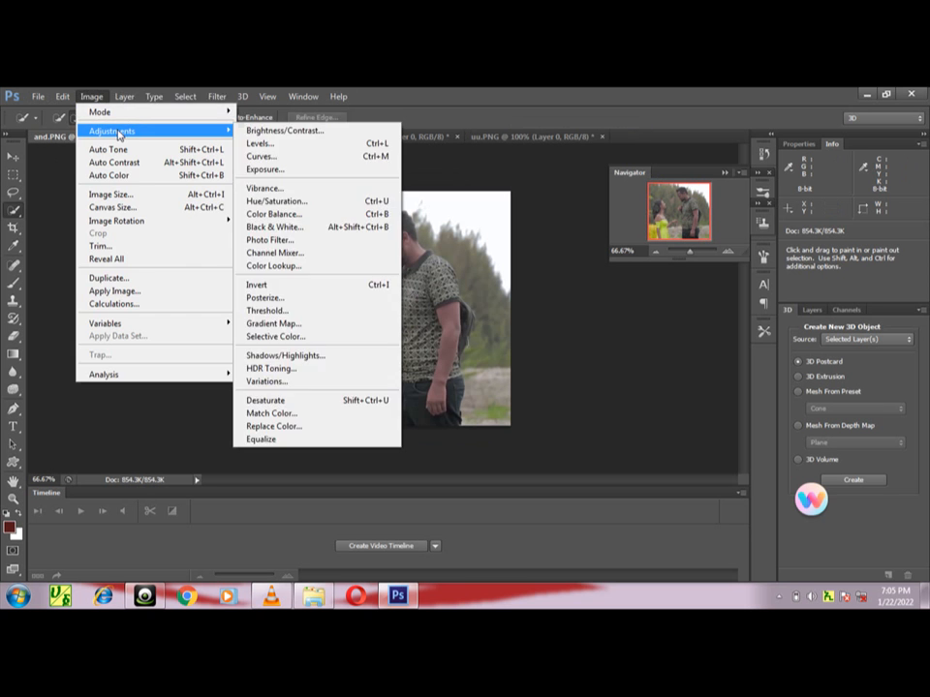
pyautogui.click(326, 427)
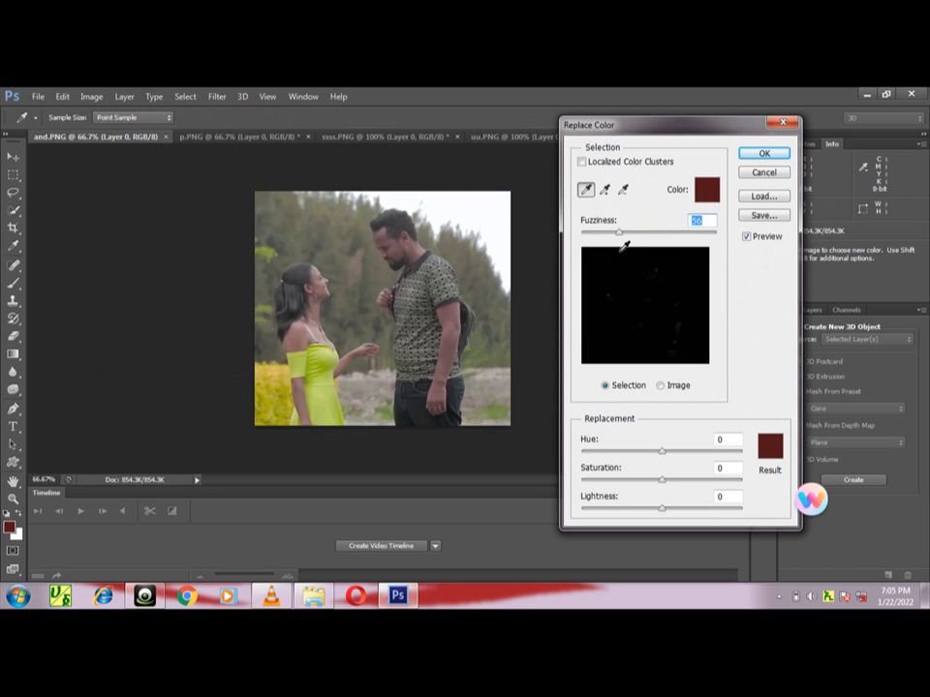
pyautogui.click(326, 387)
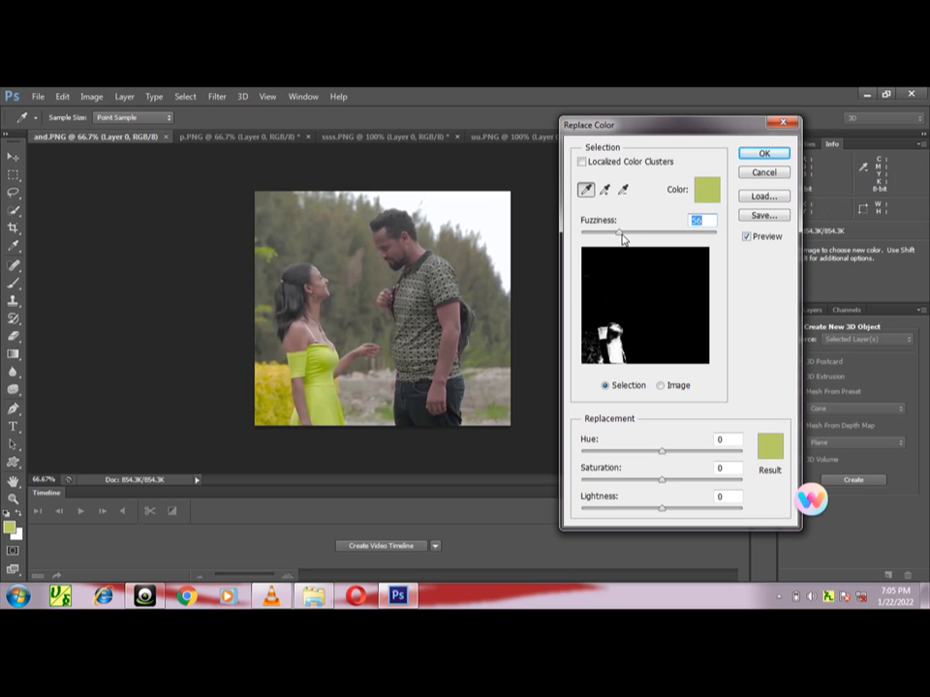
pyautogui.moveTo(622, 234); pyautogui.dragTo(638, 234)
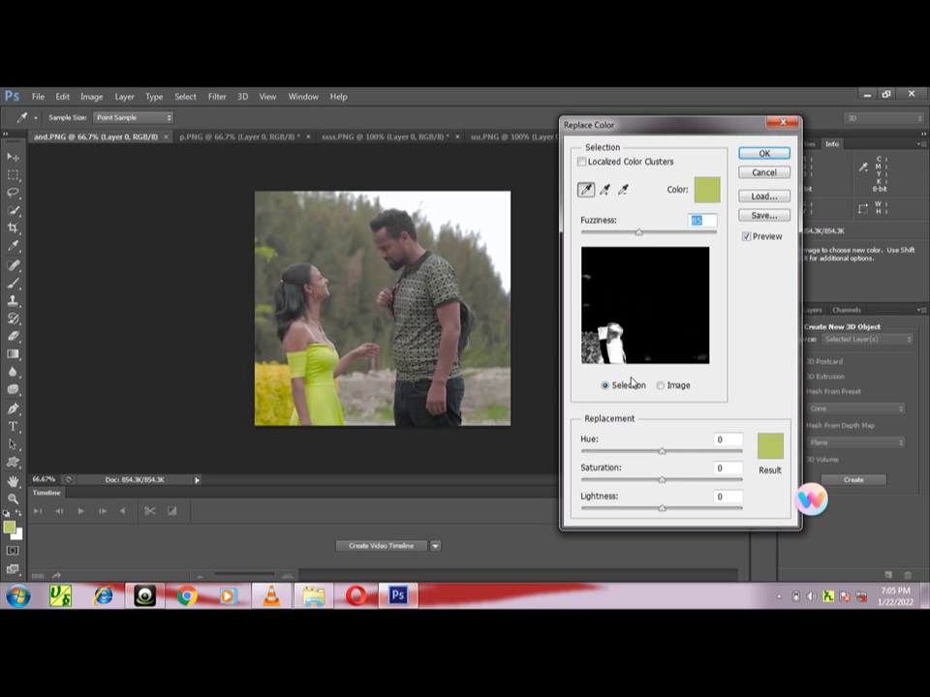
pyautogui.moveTo(665, 453); pyautogui.dragTo(594, 458)
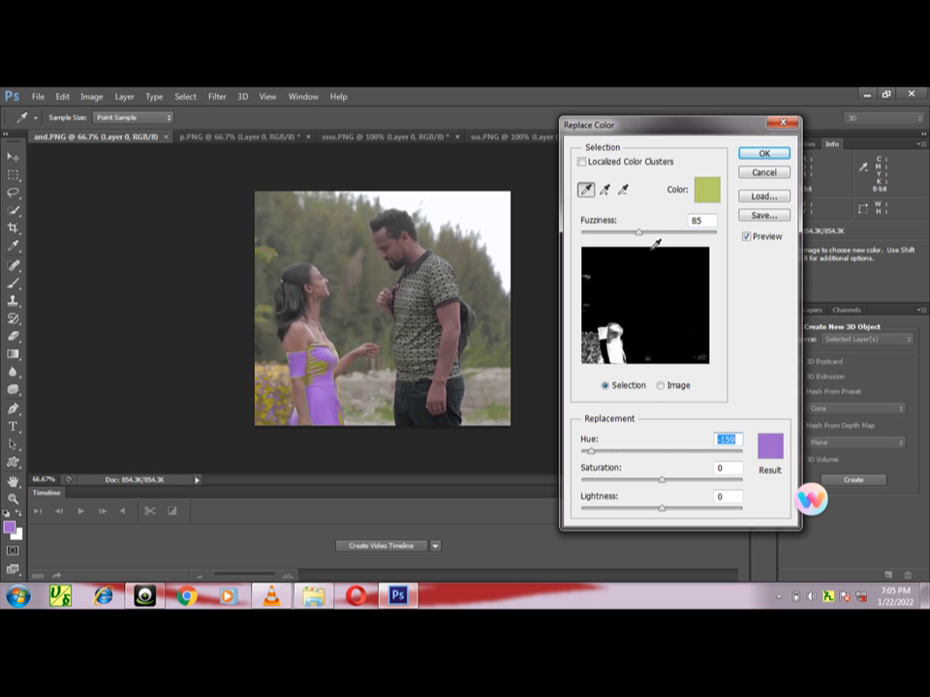
# Step: Resample the dress and the yellow bush, raise fuzziness to 111, and recolor both blue with hue +140
pyautogui.click(325, 361)
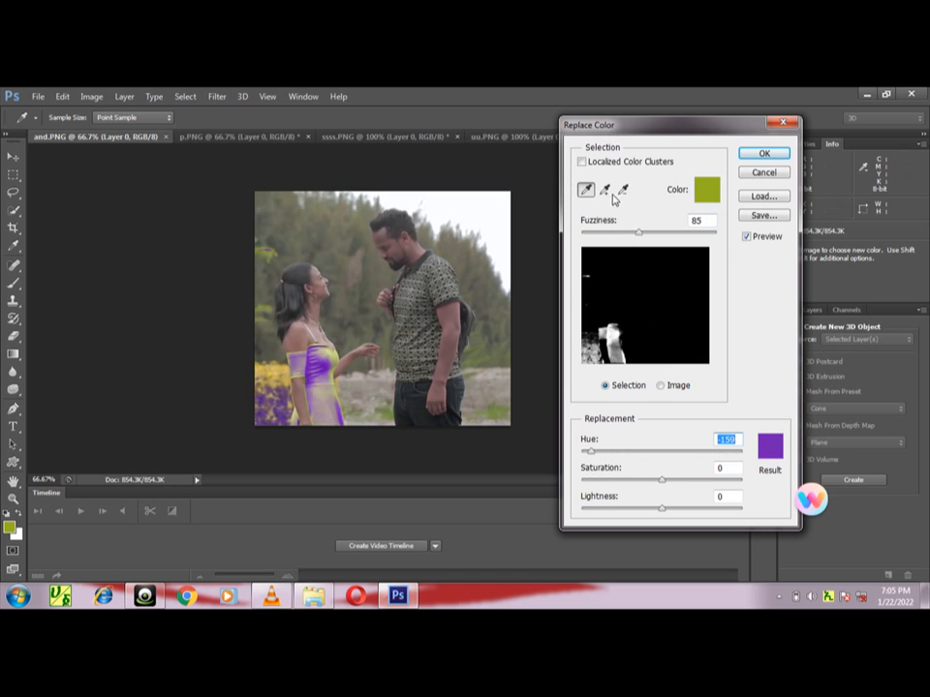
pyautogui.click(623, 191)
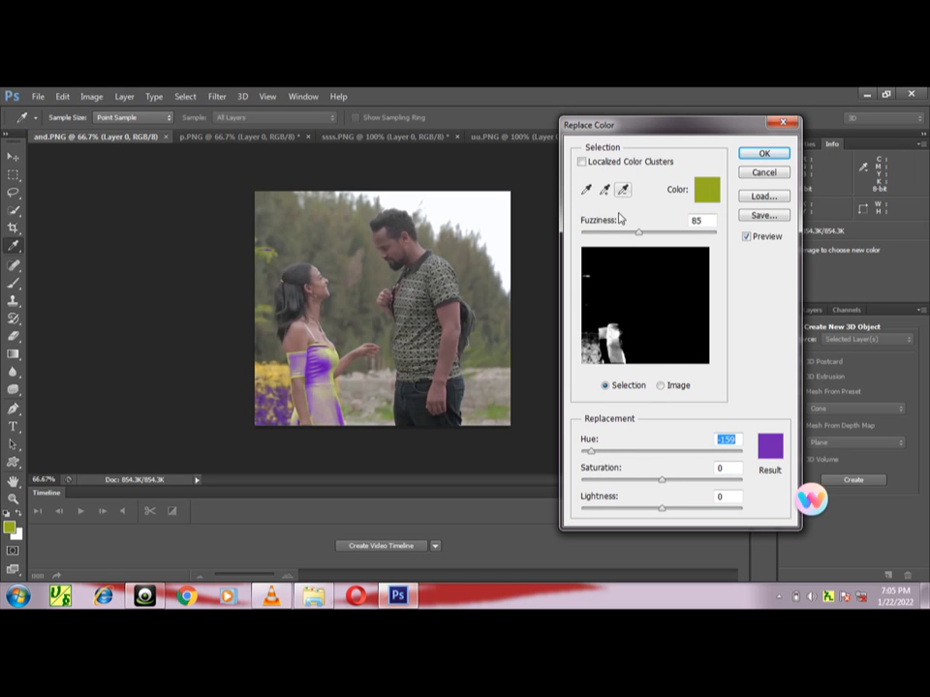
pyautogui.moveTo(641, 238); pyautogui.dragTo(656, 238)
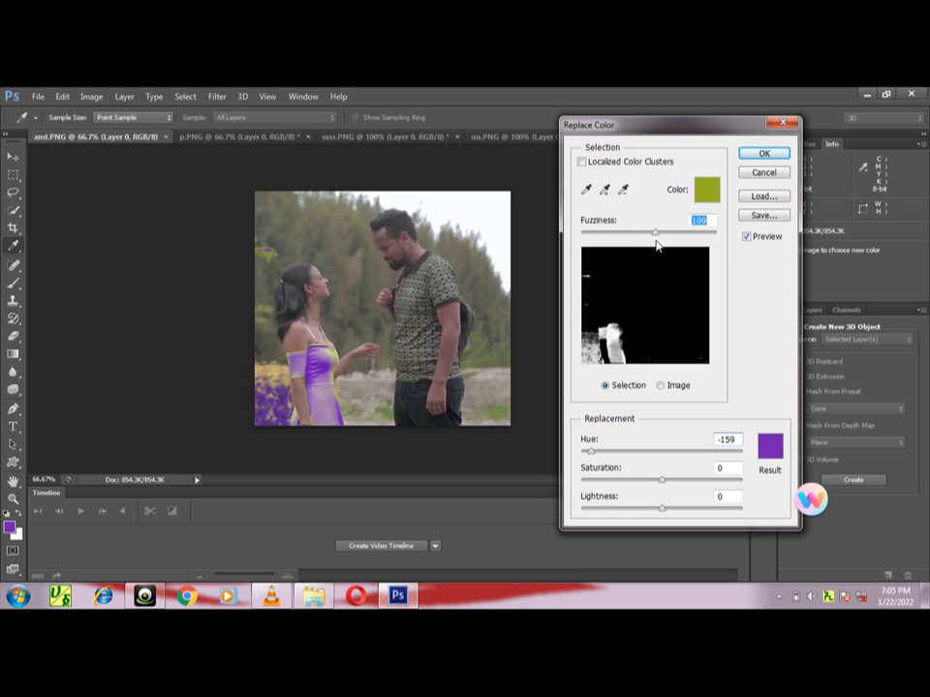
pyautogui.click(275, 397)
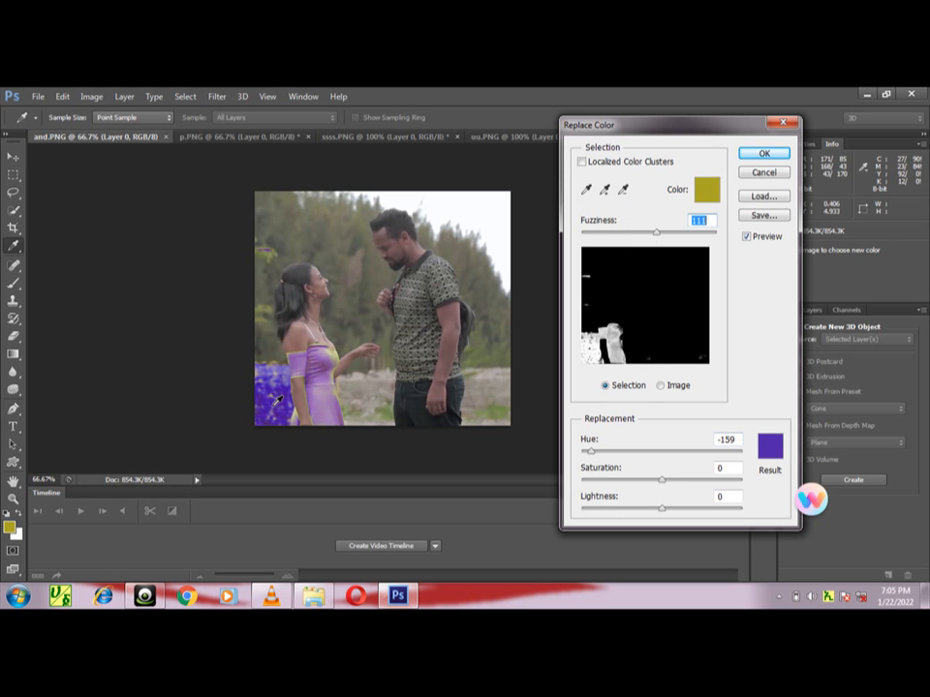
pyautogui.click(623, 189)
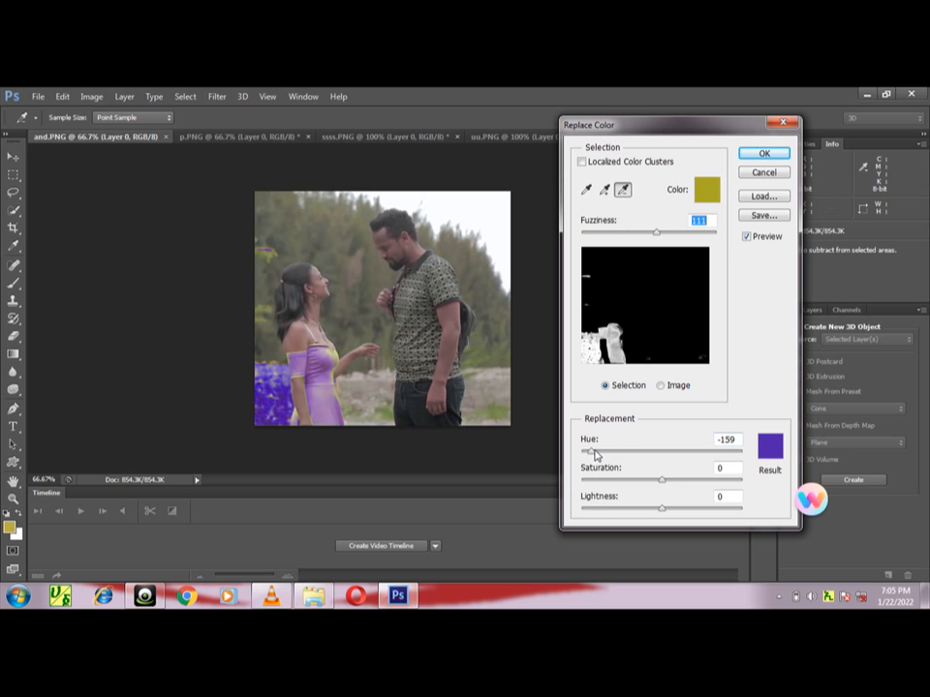
pyautogui.moveTo(592, 454); pyautogui.dragTo(725, 453)
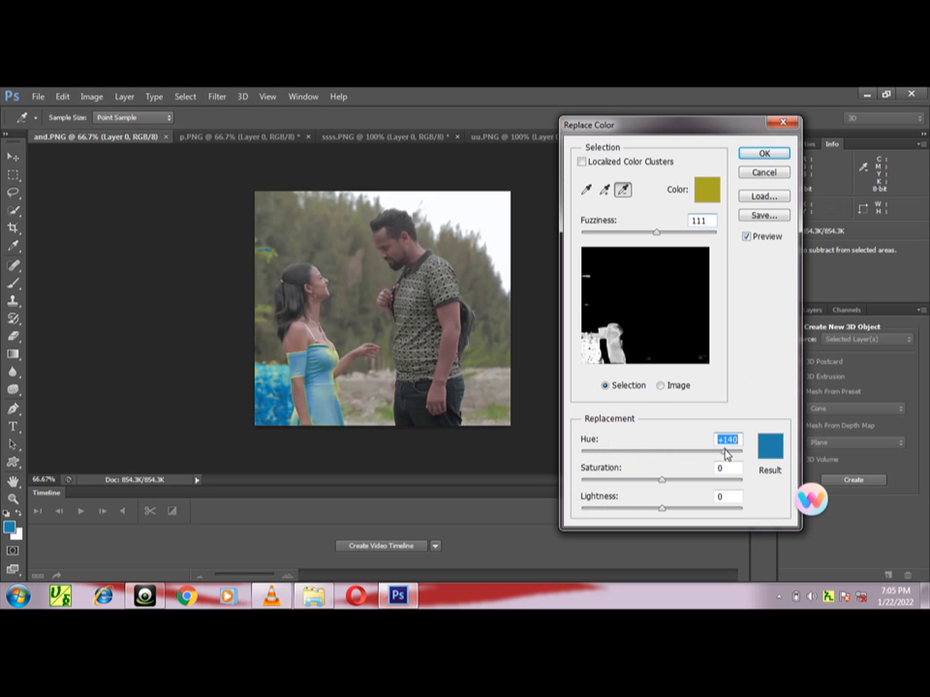
pyautogui.click(767, 154)
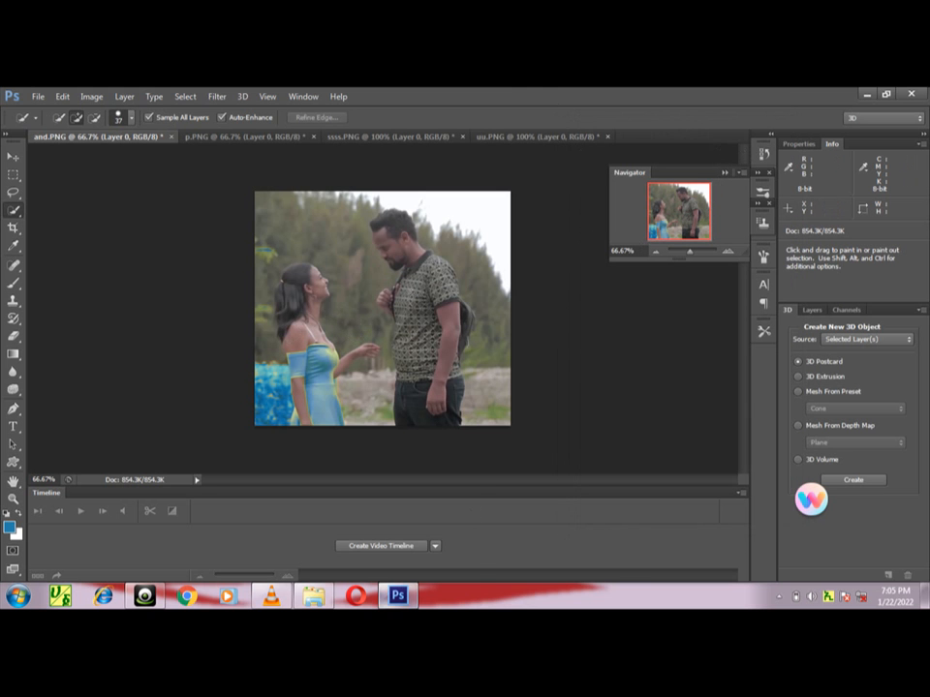
pyautogui.moveTo(397, 596)
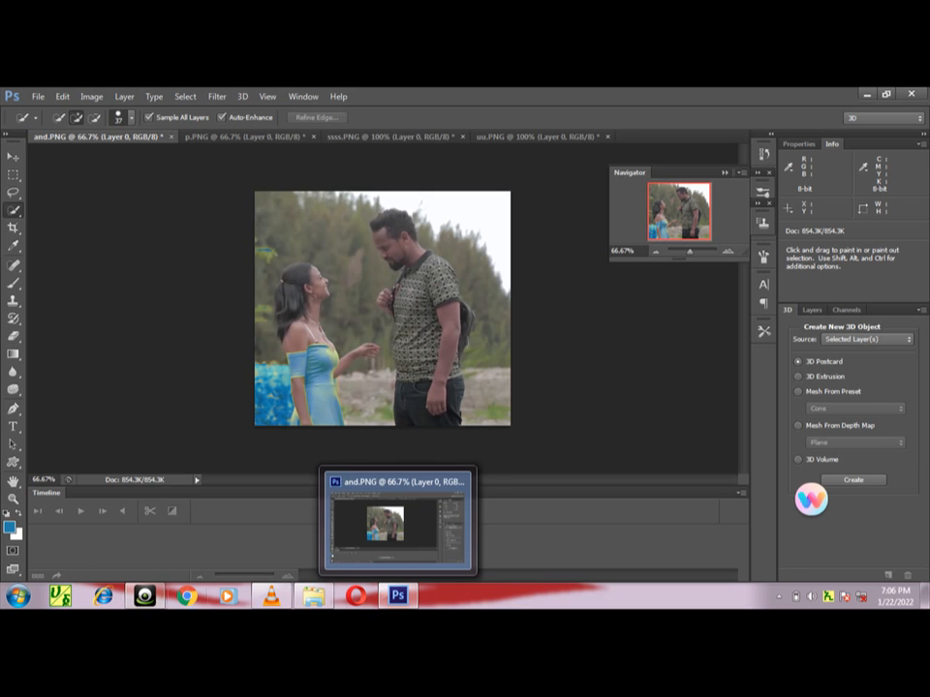
pyautogui.click(145, 595)
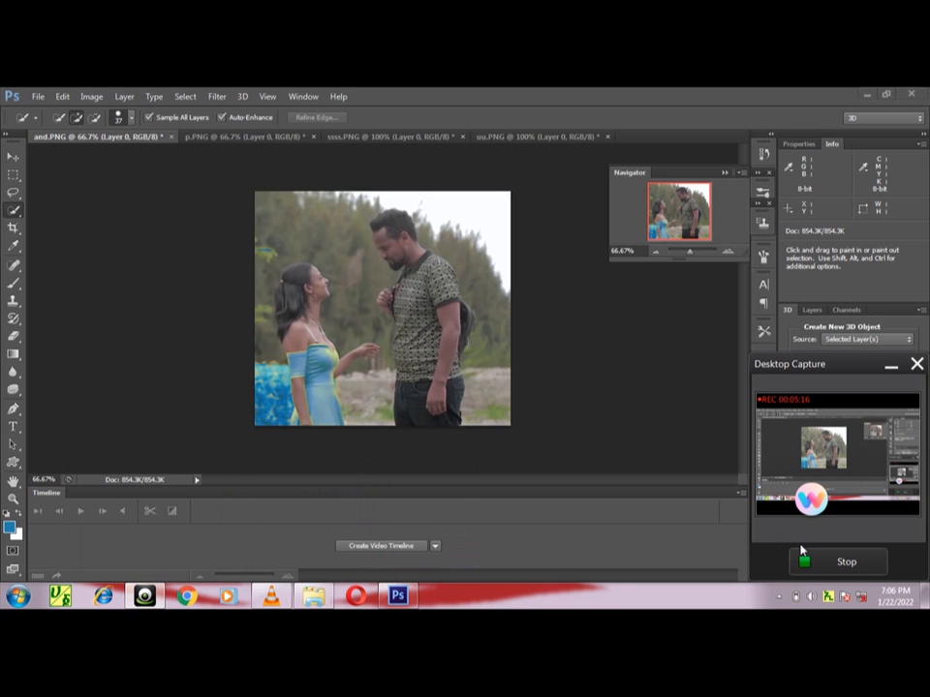